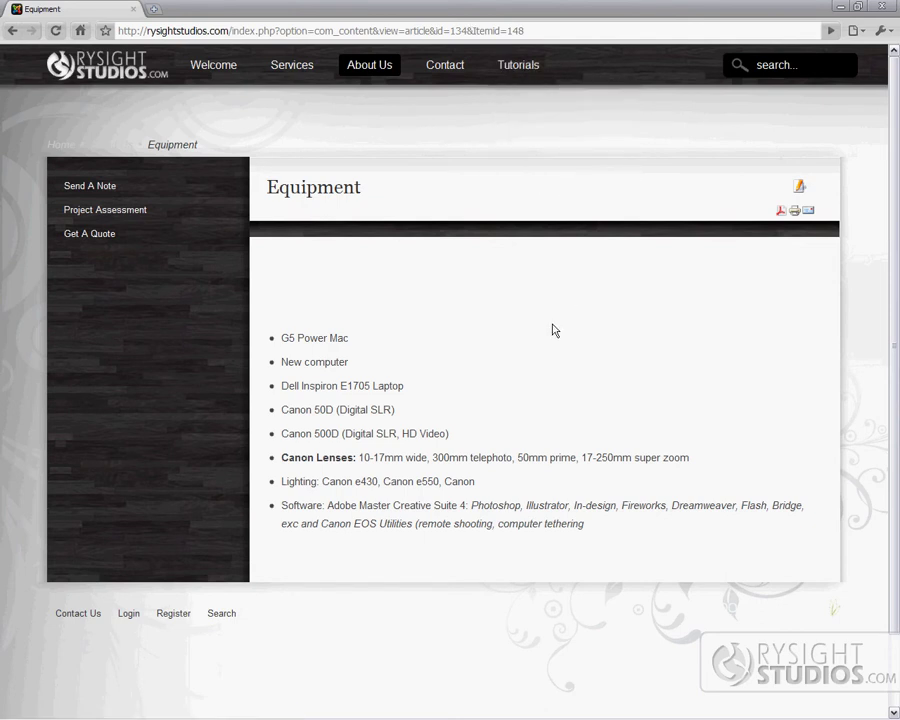
Highlight the upper and last items of the equipment list to review them.
mouse_move(282, 334)
left_mouse_down()
mouse_move(407, 481)
mouse_move(396, 505)
left_mouse_up()
left_click(482, 333)
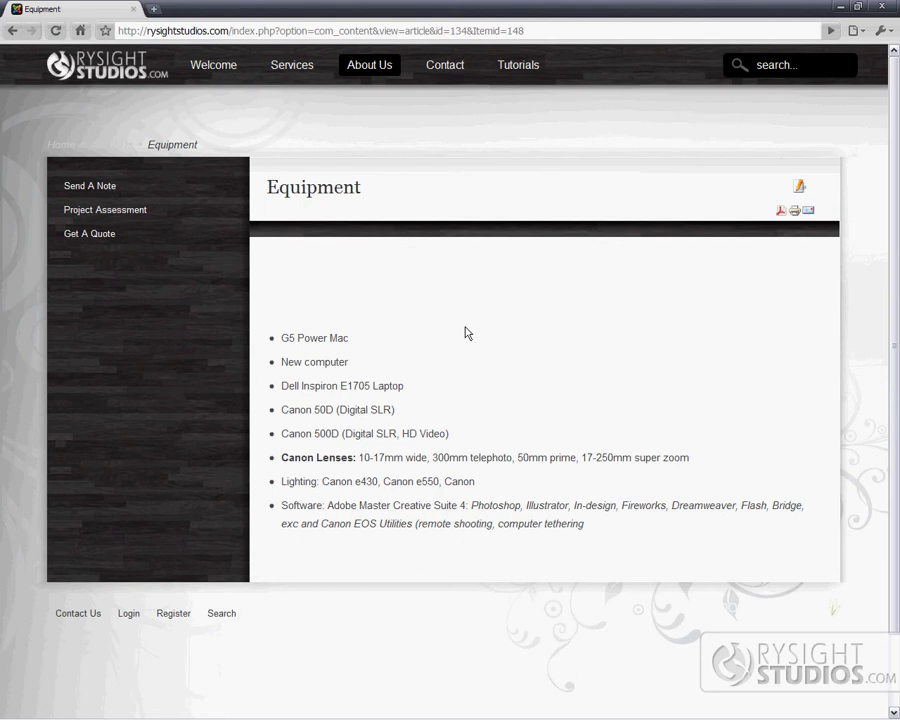
mouse_move(584, 526)
left_mouse_down()
mouse_move(309, 487)
mouse_move(283, 458)
left_mouse_up()
left_click(294, 430)
left_click_drag(323, 338, 638, 385)
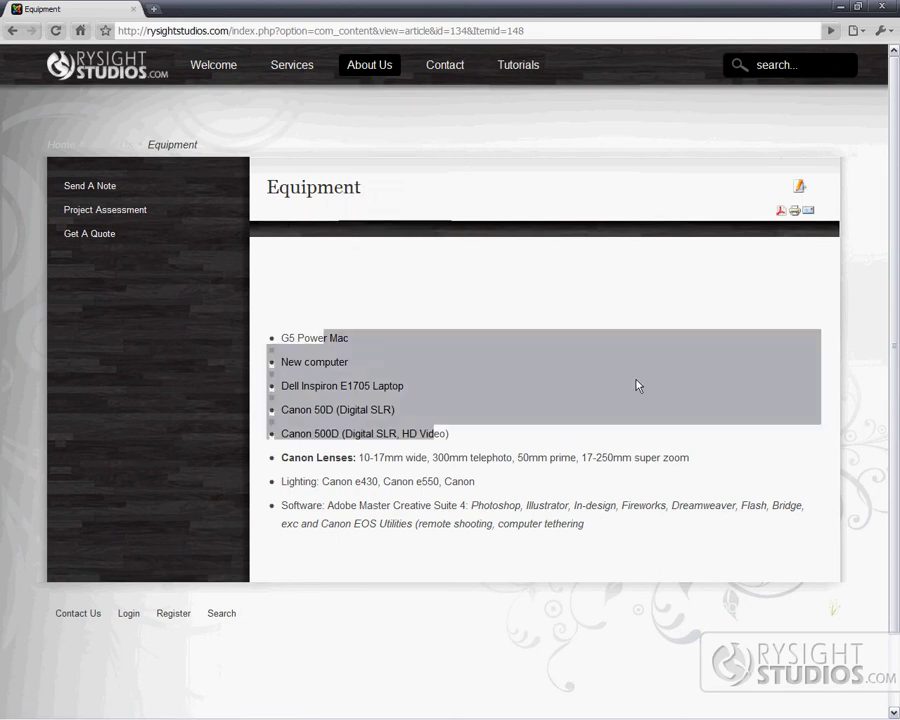
Go to rysightstudios.com/administrator in a new browser tab.
left_click(638, 385)
left_click(154, 9)
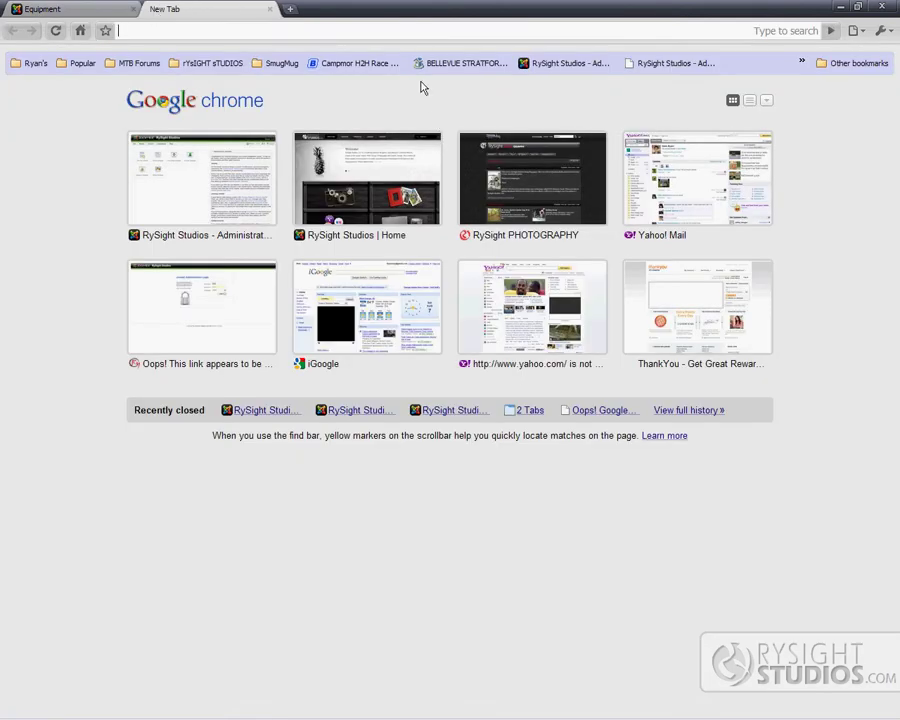
type("rysightstudios.com/")
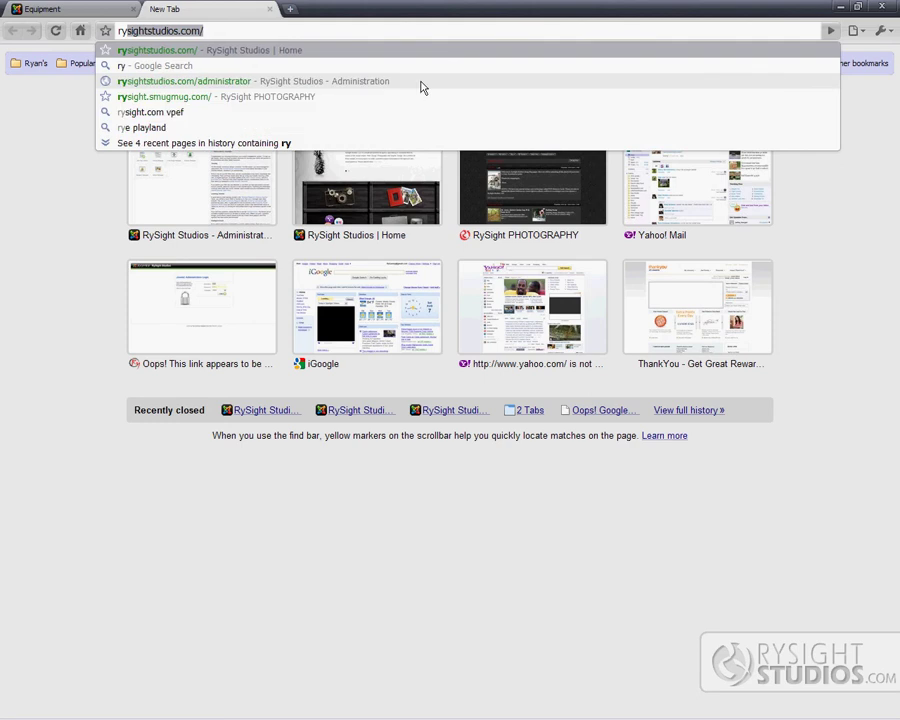
key("End")
type("a")
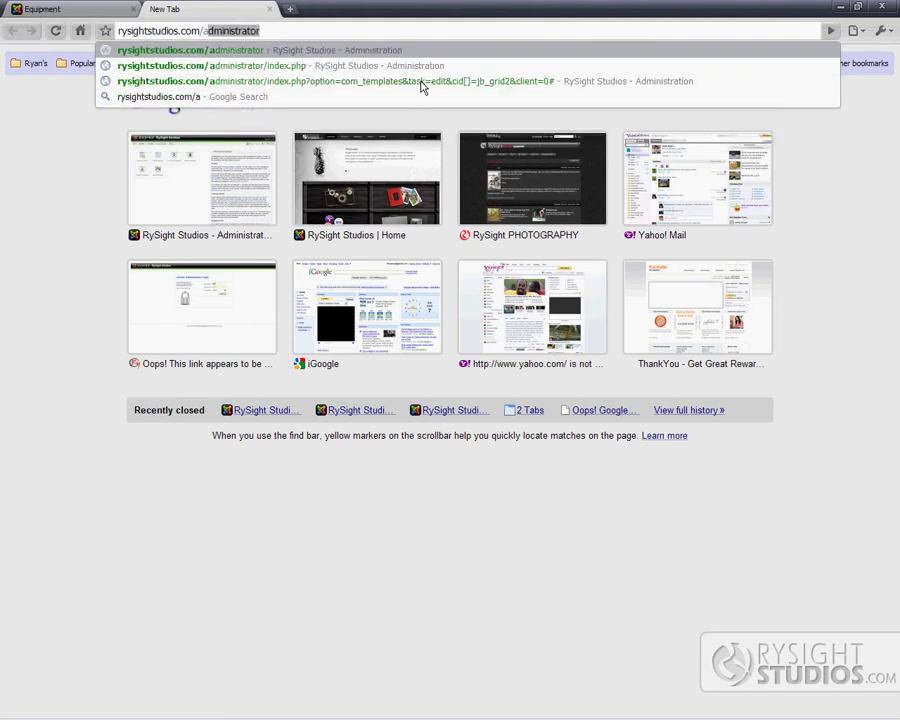
type("dministrator")
key("End")
left_click_drag(259, 31, 203, 31)
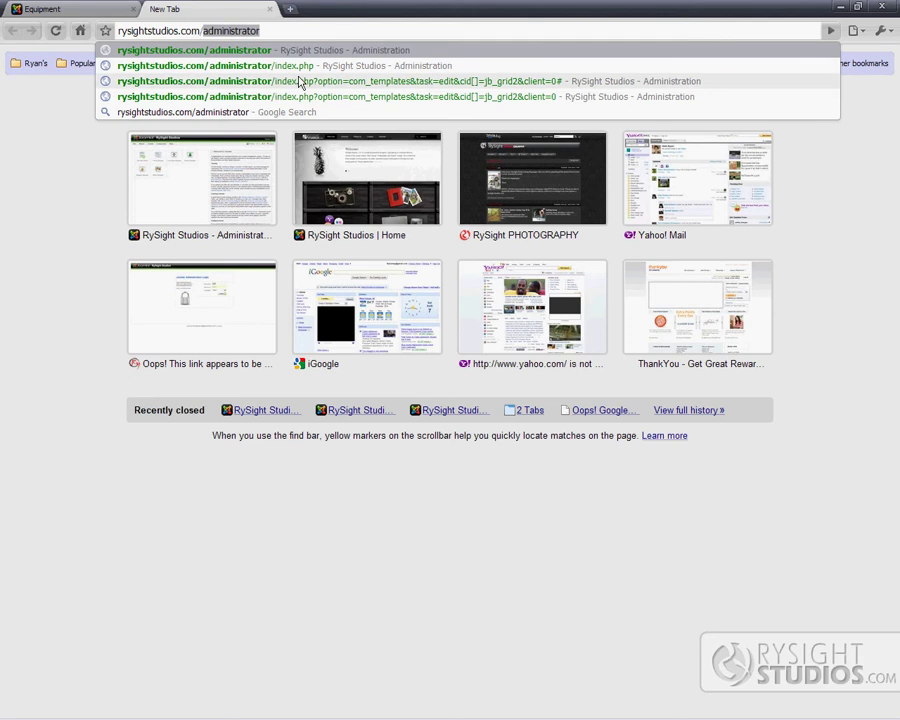
key("Return")
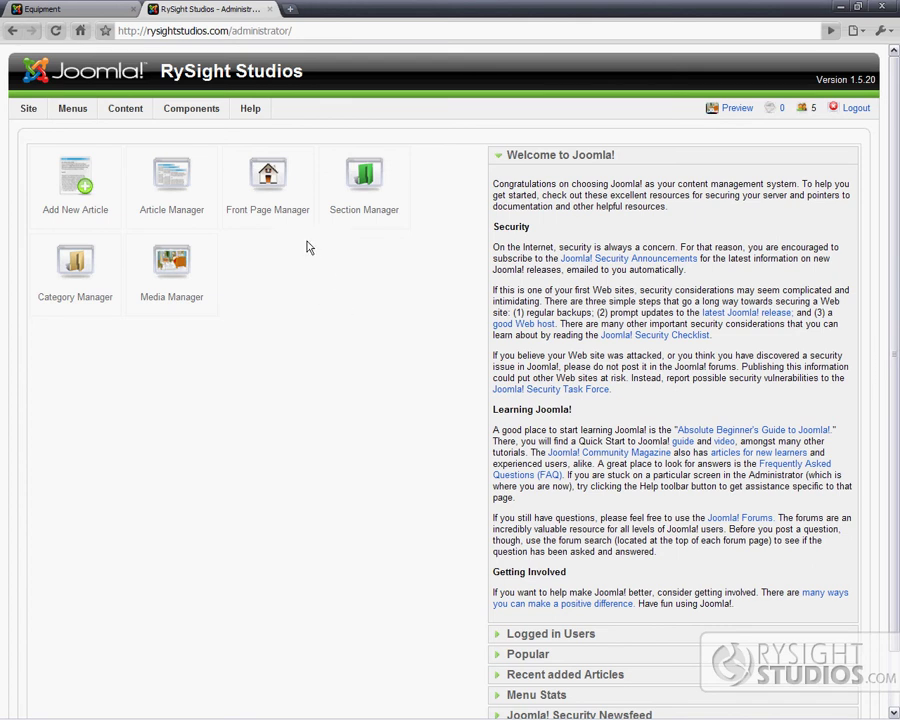
mouse_move(125, 108)
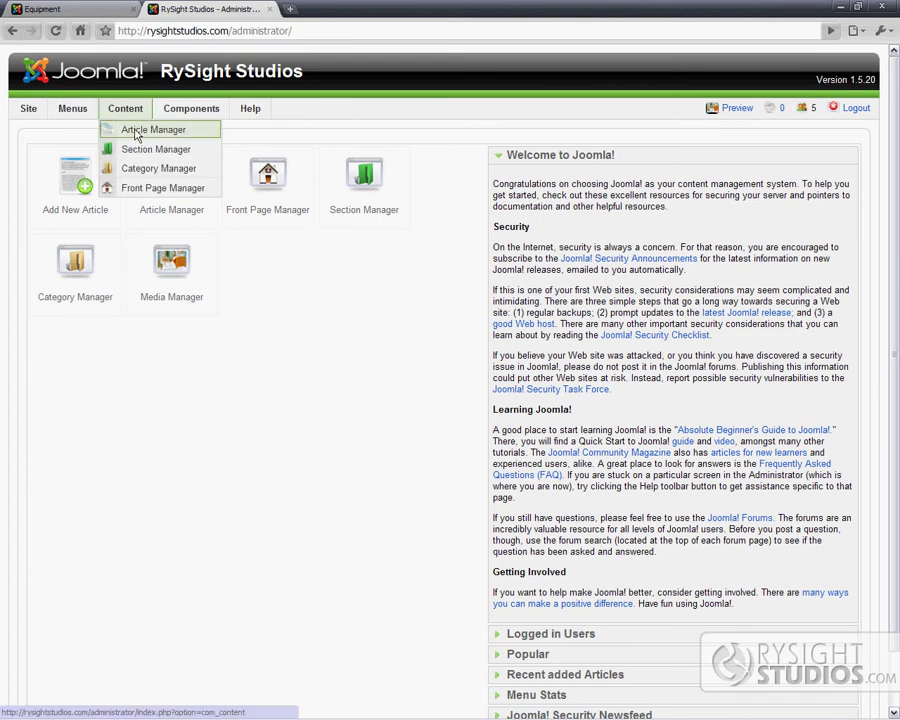
From the article list, open the Equipment article in the editor.
left_click(138, 136)
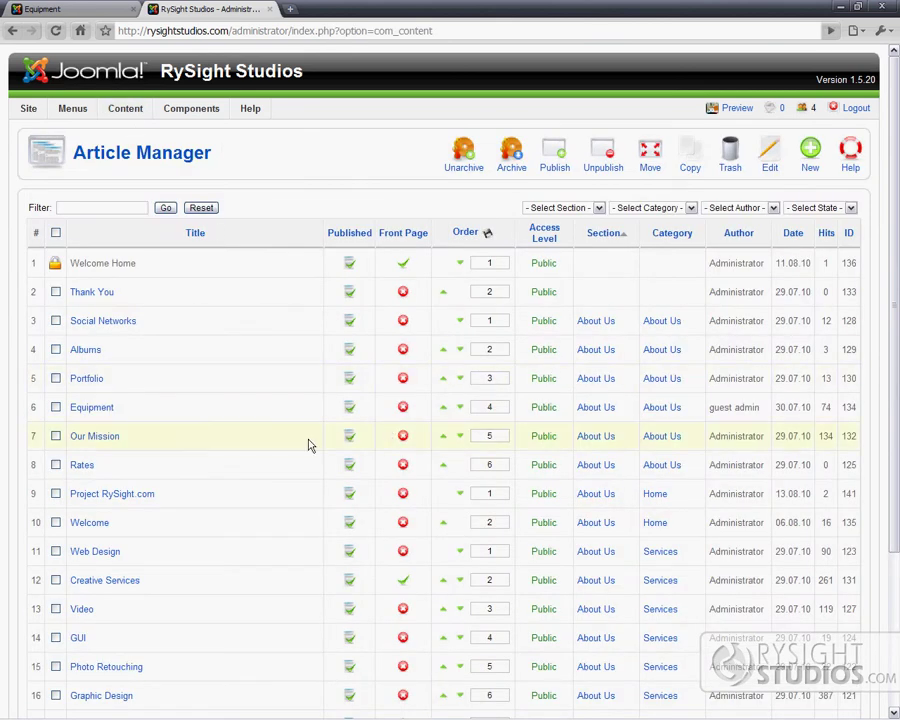
left_click(36, 8)
left_click(222, 10)
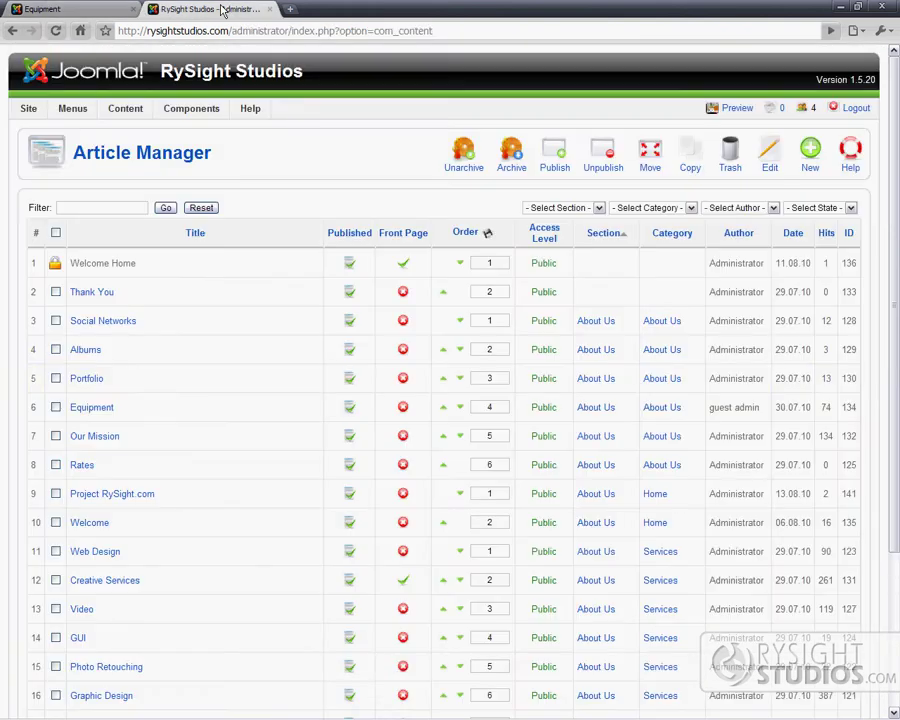
left_click(92, 408)
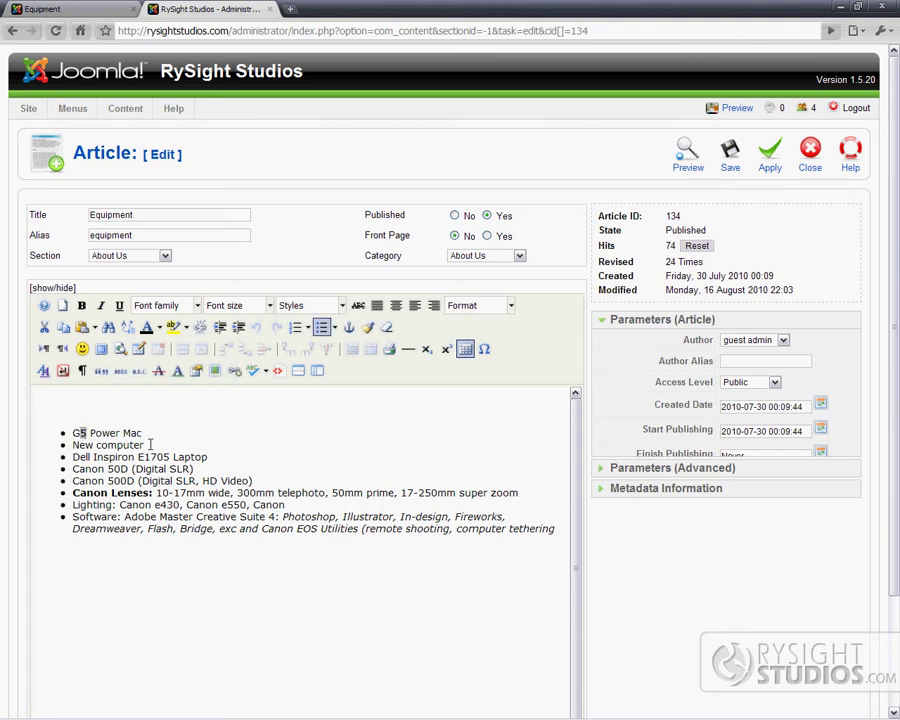
left_click_drag(148, 444, 72, 444)
left_click(219, 528)
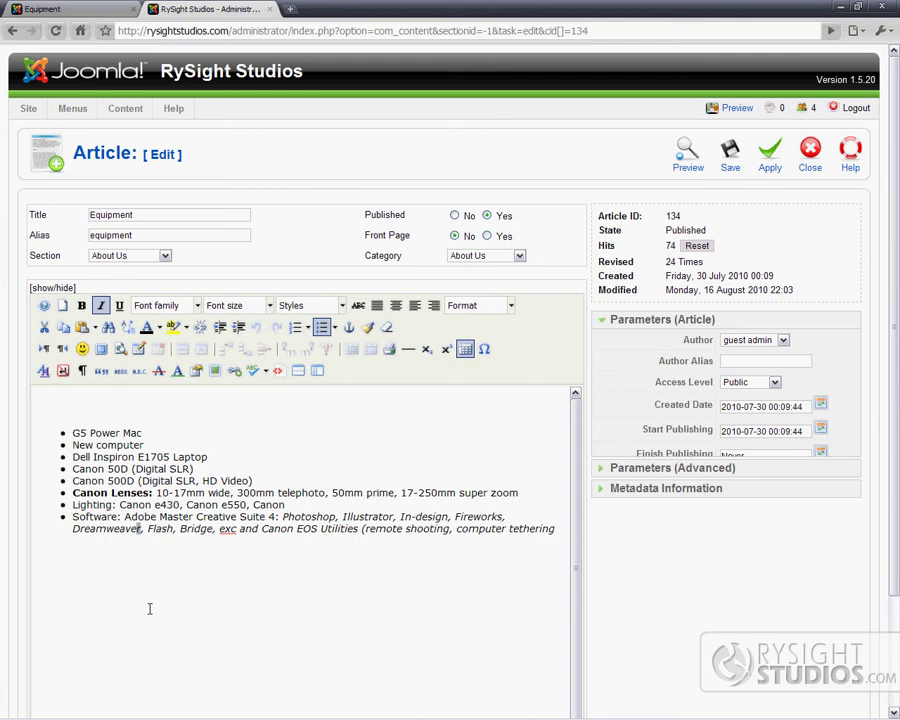
scroll(150, 600, "down", 2)
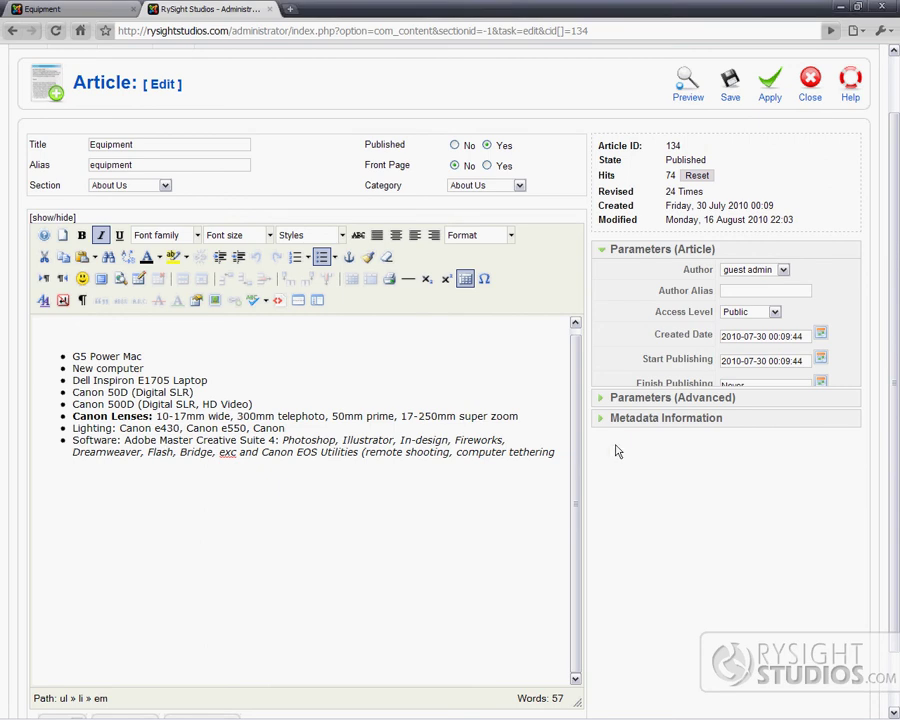
left_click(559, 450)
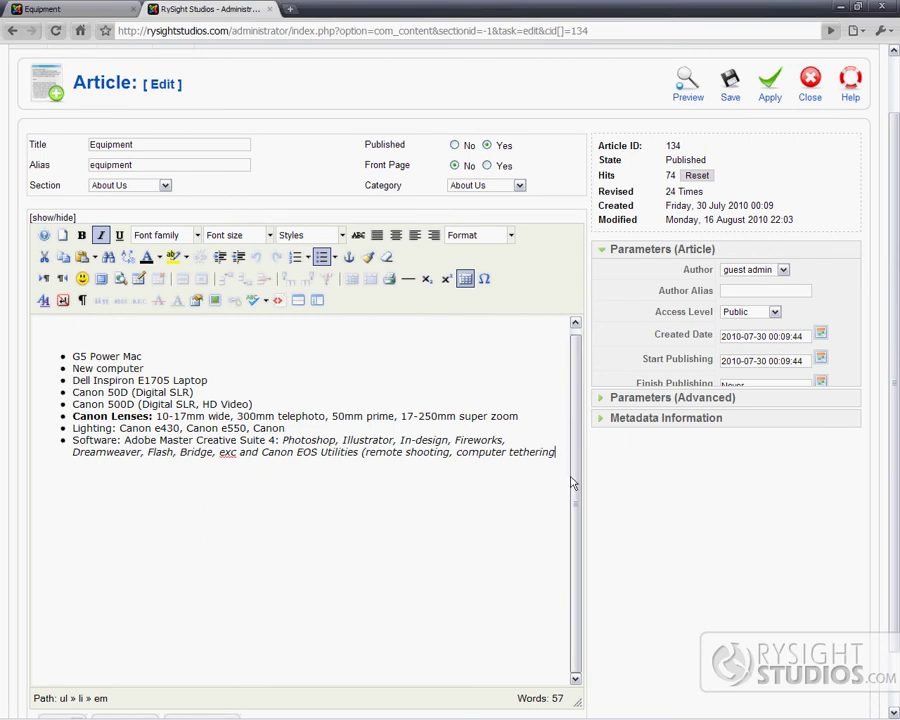
Add a 'Hello' line and the sentence 'Hello how are you doing today? I am just fine', pasted repeatedly.
key("Return")
key("Return")
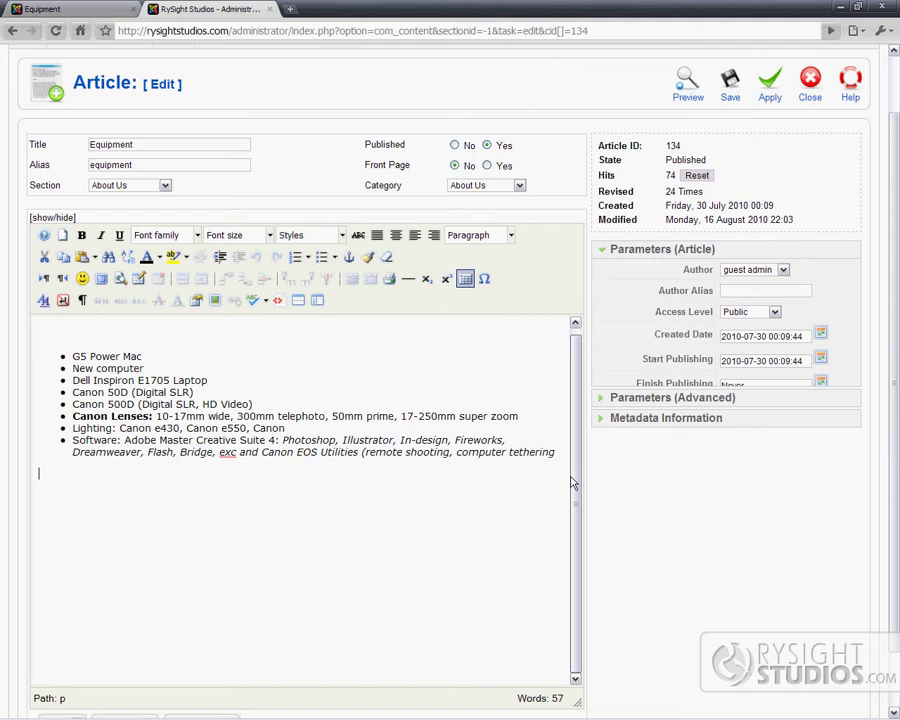
type("He")
type("llo ")
type("He")
type("llo ")
type("how ar")
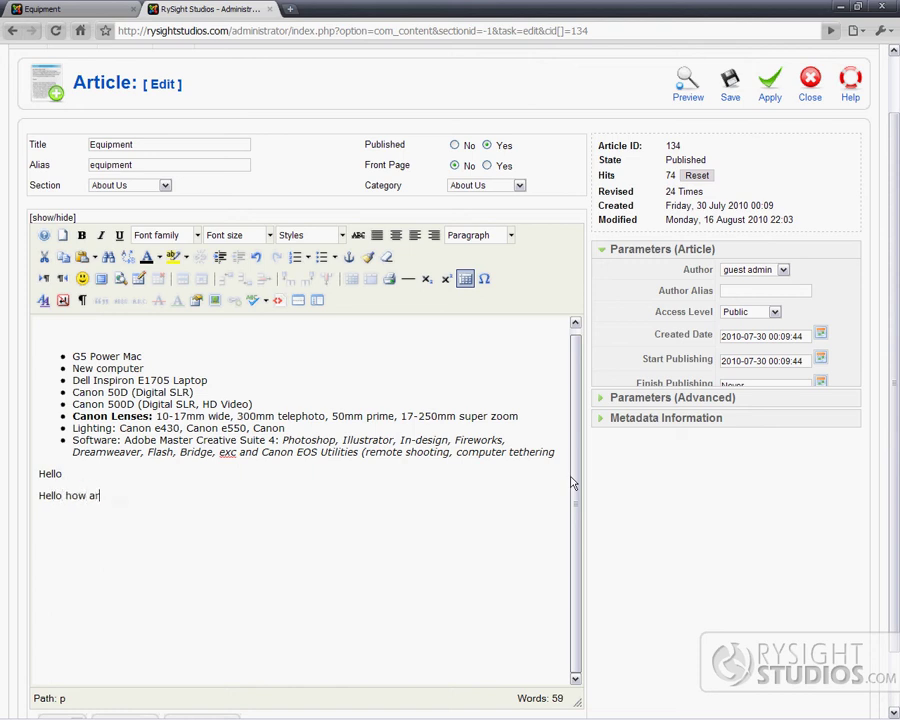
type("e you doing toda")
type("y? I am ju")
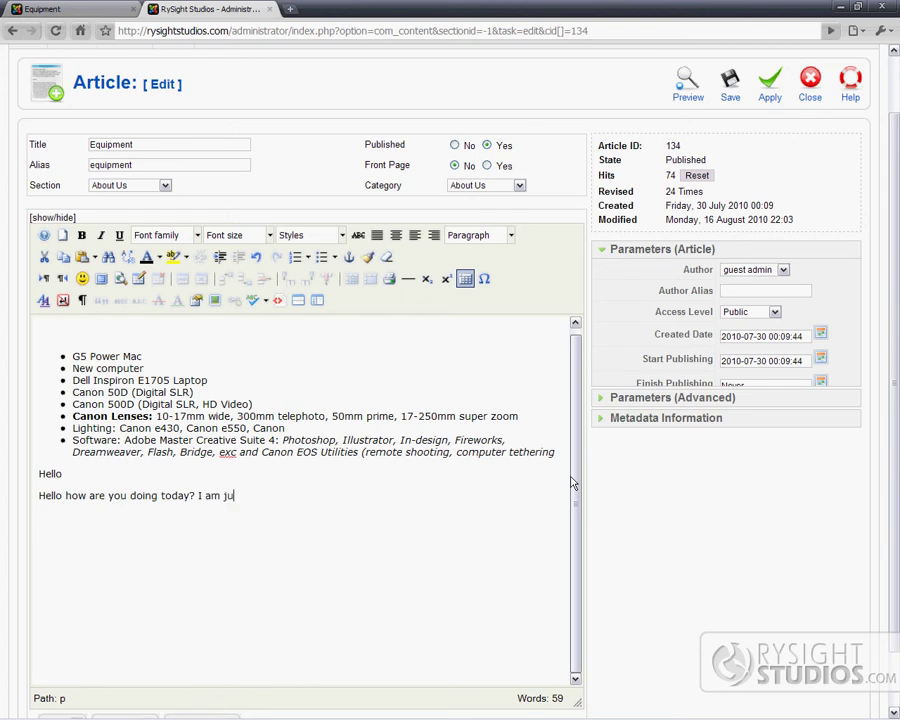
type("st fine.")
left_click_drag(354, 500, 22, 505)
key("ctrl+c")
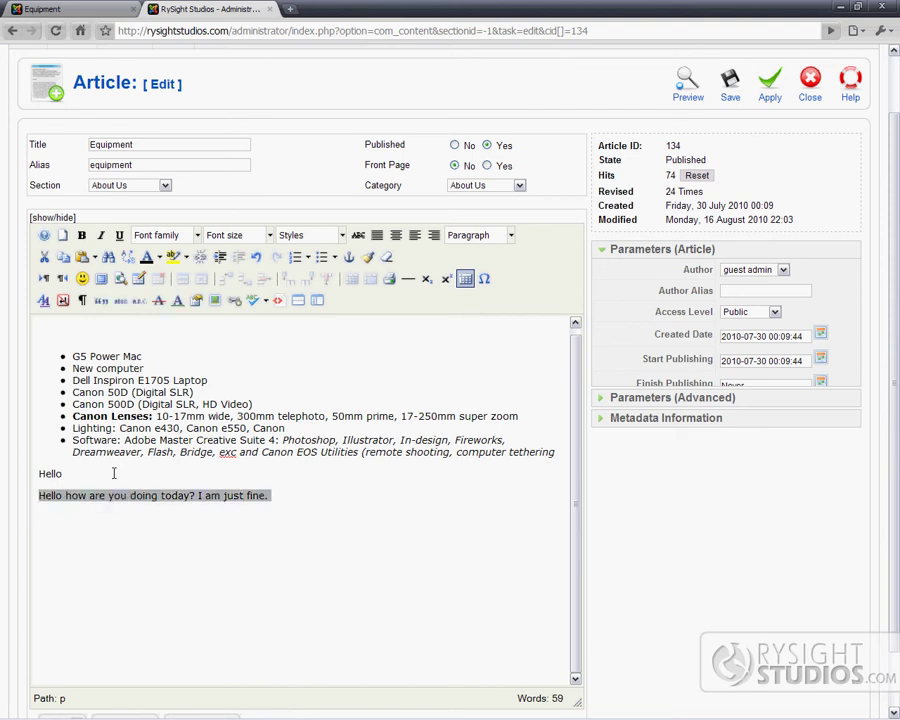
key("Right")
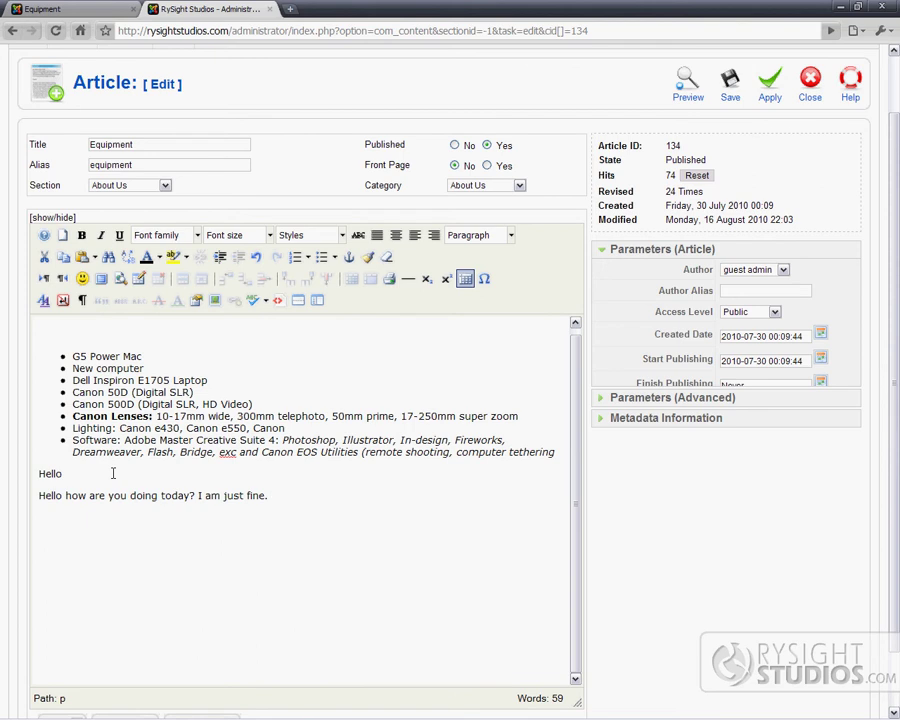
key("ctrl+v")
key("ctrl+v")
key("ctrl+v")
key("ctrl+v")
key("ctrl+v")
key("ctrl+v")
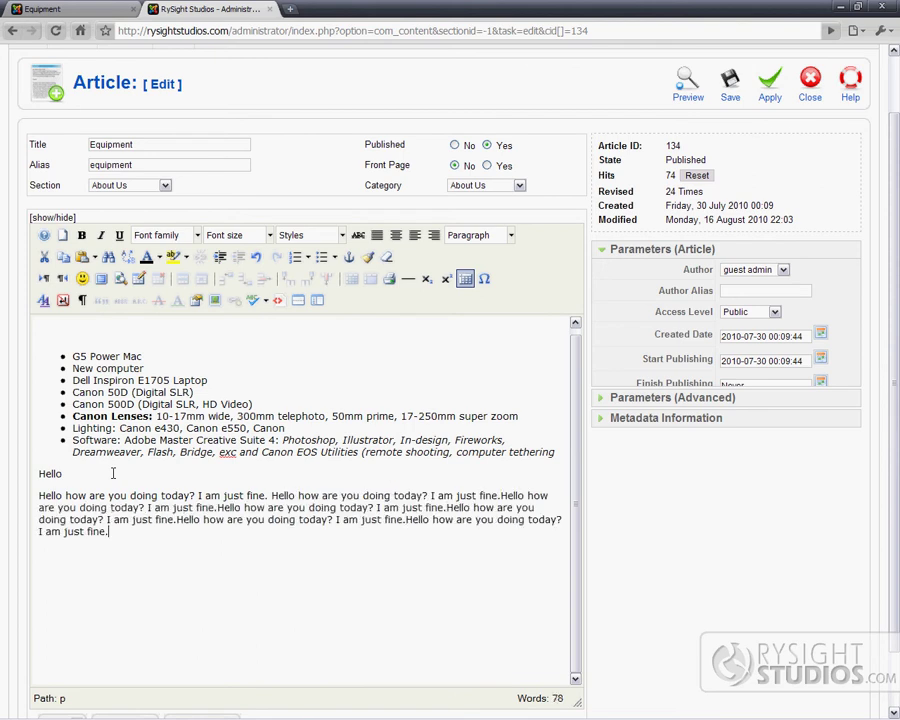
key("ctrl+v")
key("ctrl+v")
key("ctrl+v")
key("ctrl+v")
key("ctrl+v")
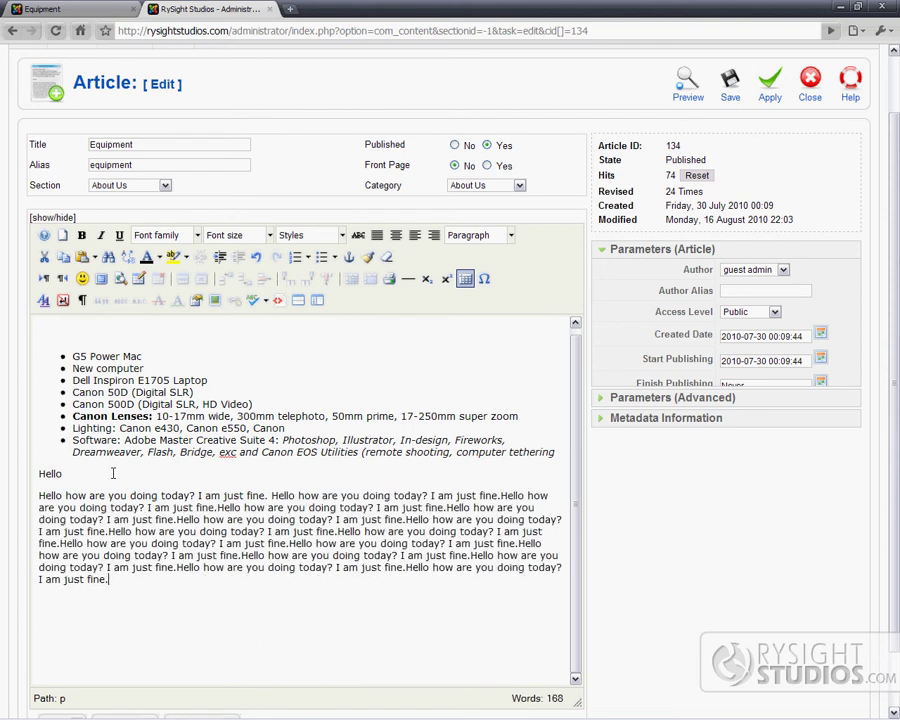
left_click_drag(62, 474, 22, 475)
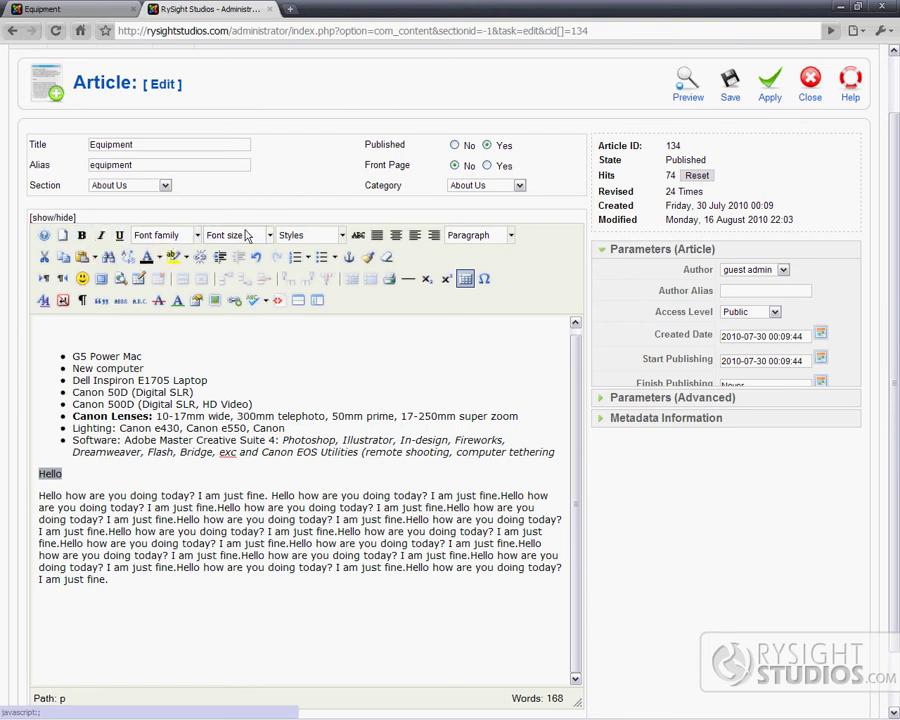
left_click(511, 236)
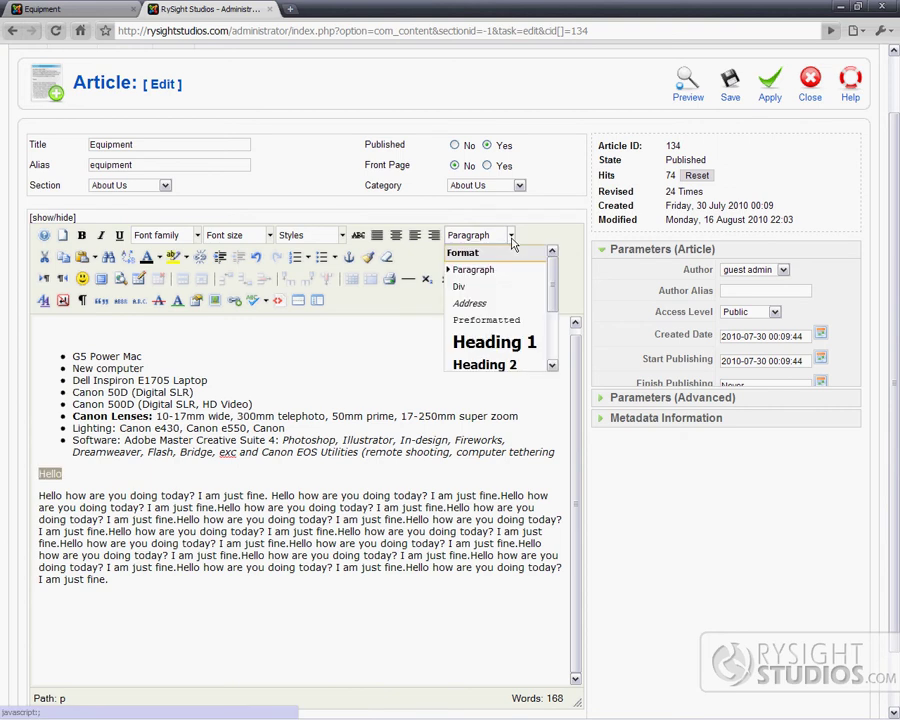
scroll(500, 305, "down", 2)
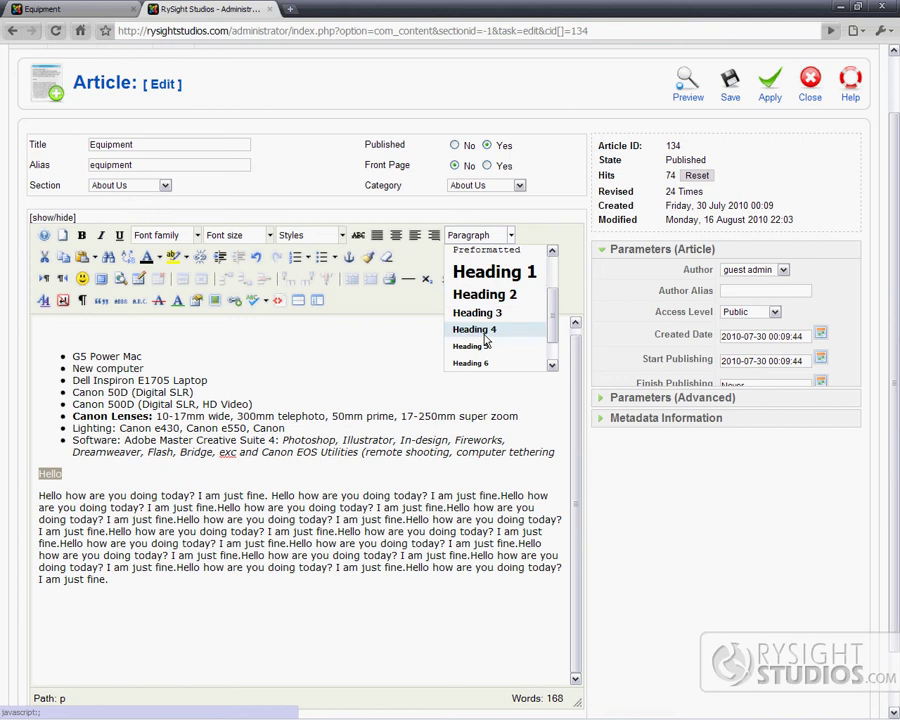
scroll(484, 296, "down", 3)
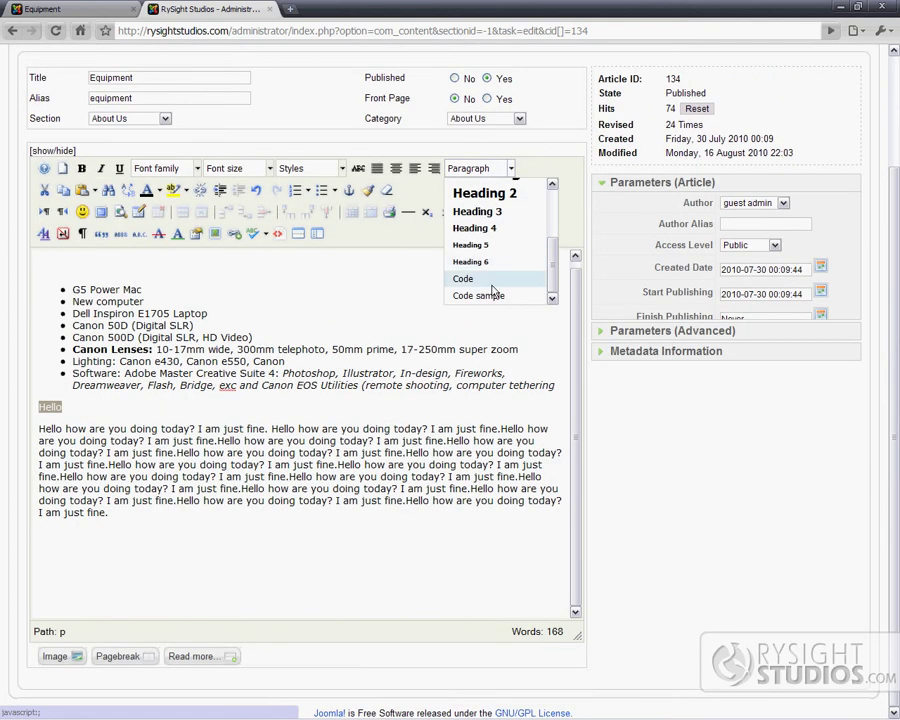
scroll(490, 285, "up", 3)
scroll(492, 290, "down", 2)
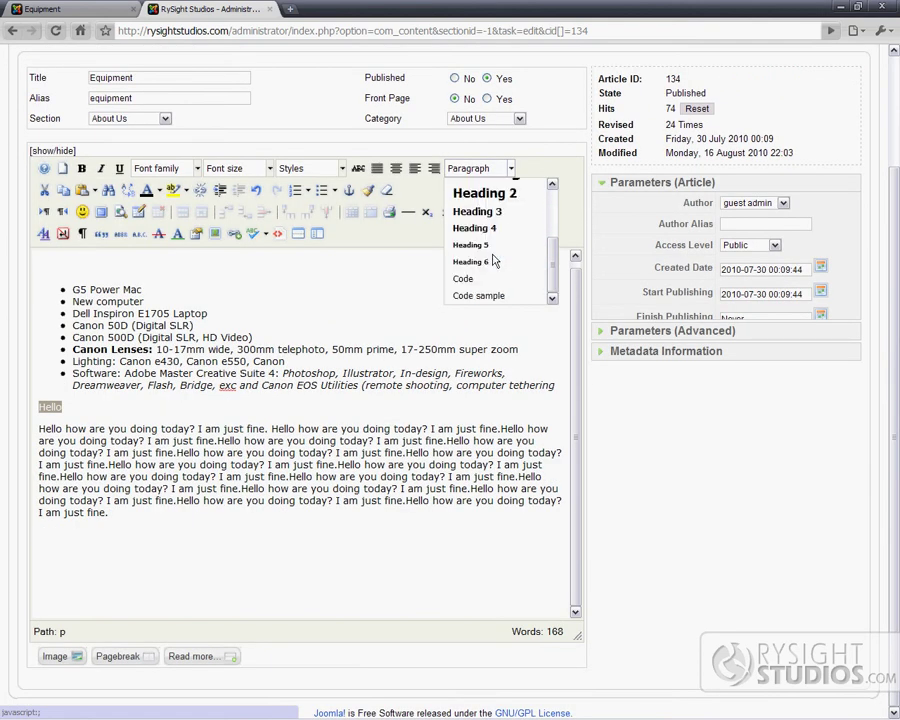
left_click(497, 229)
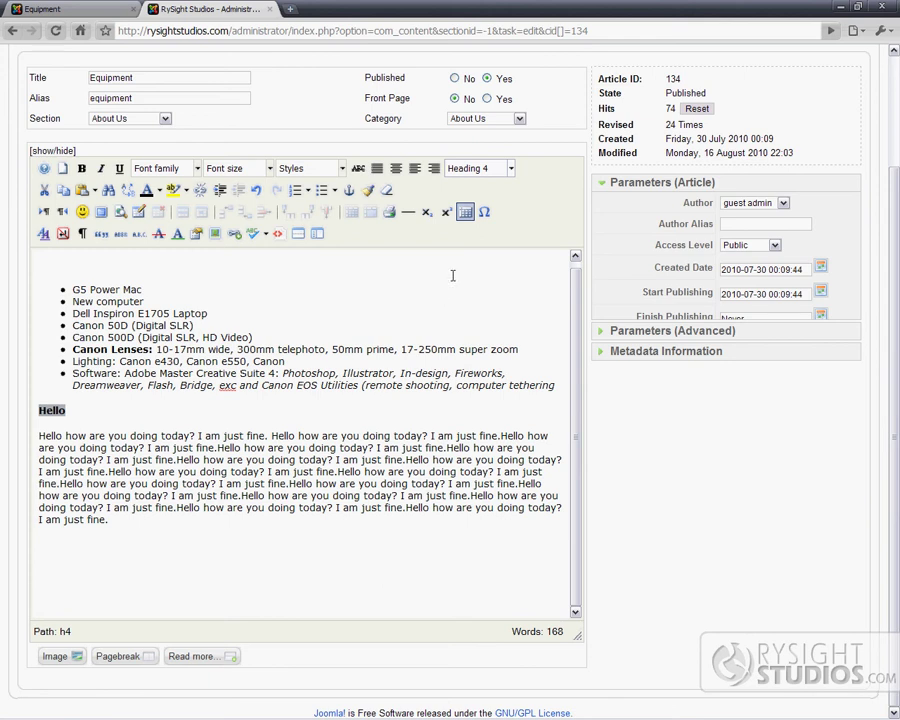
left_click(444, 324)
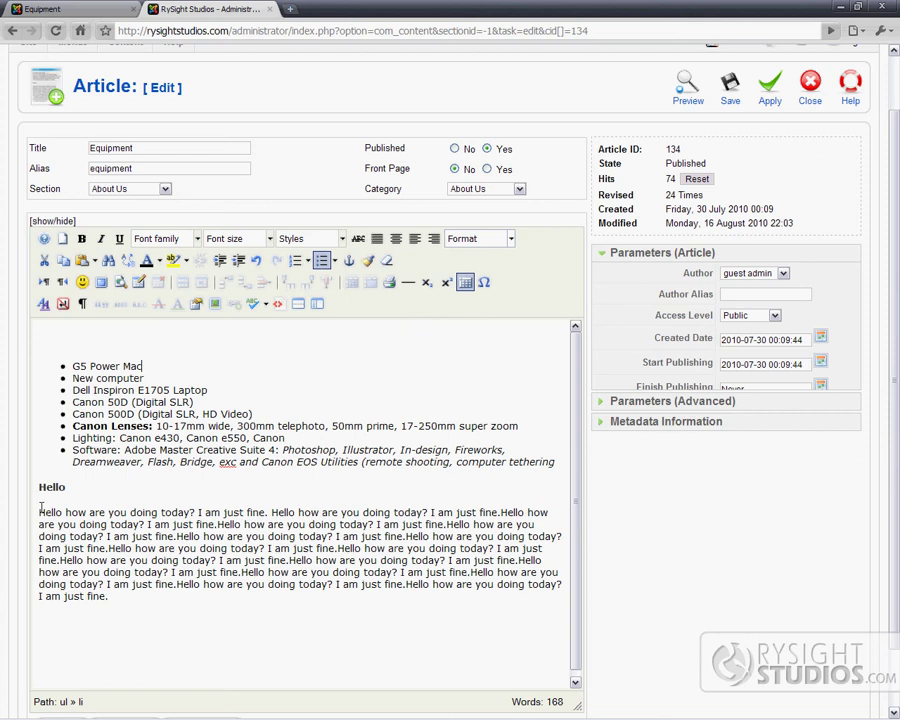
left_click_drag(39, 514, 197, 512)
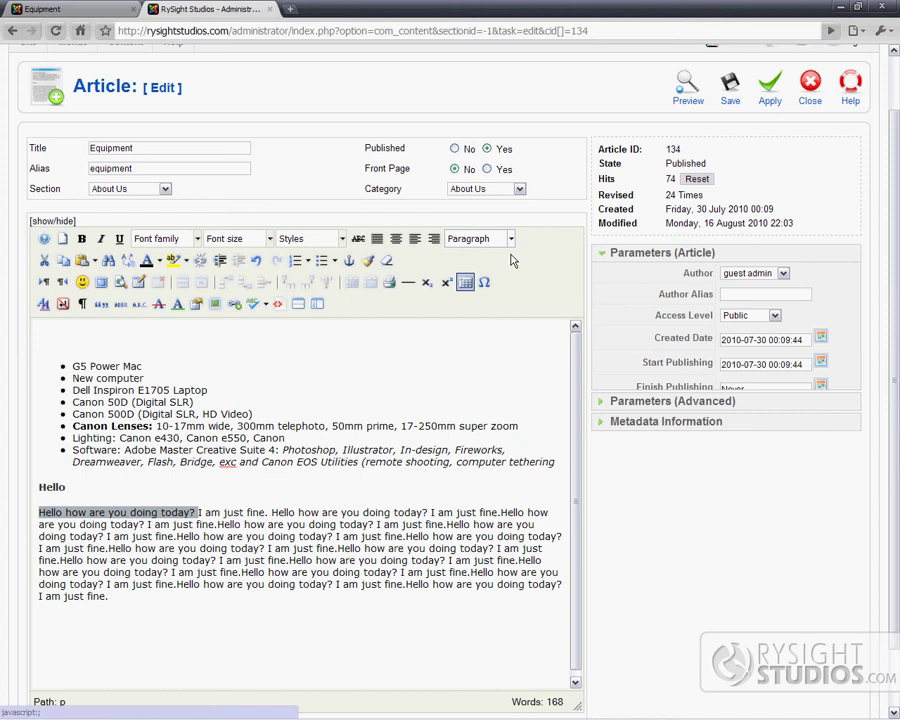
left_click(339, 524)
left_click_drag(114, 599, 39, 513)
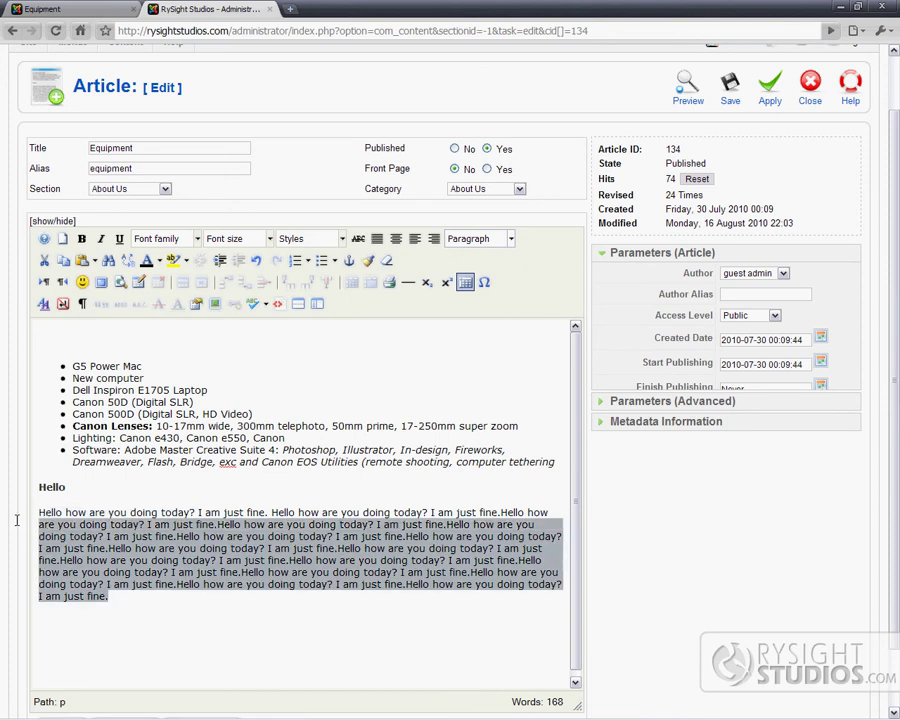
left_click(157, 513)
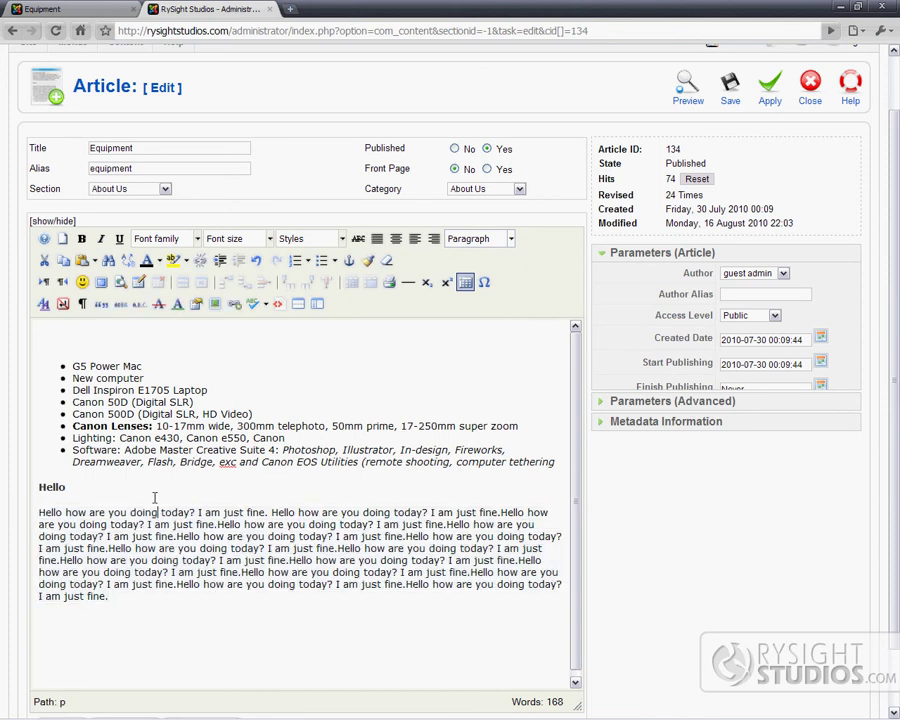
At the start of the Hello paragraph, pick IMG_9537.jpg from the gallery folder for insertion.
left_click(40, 512)
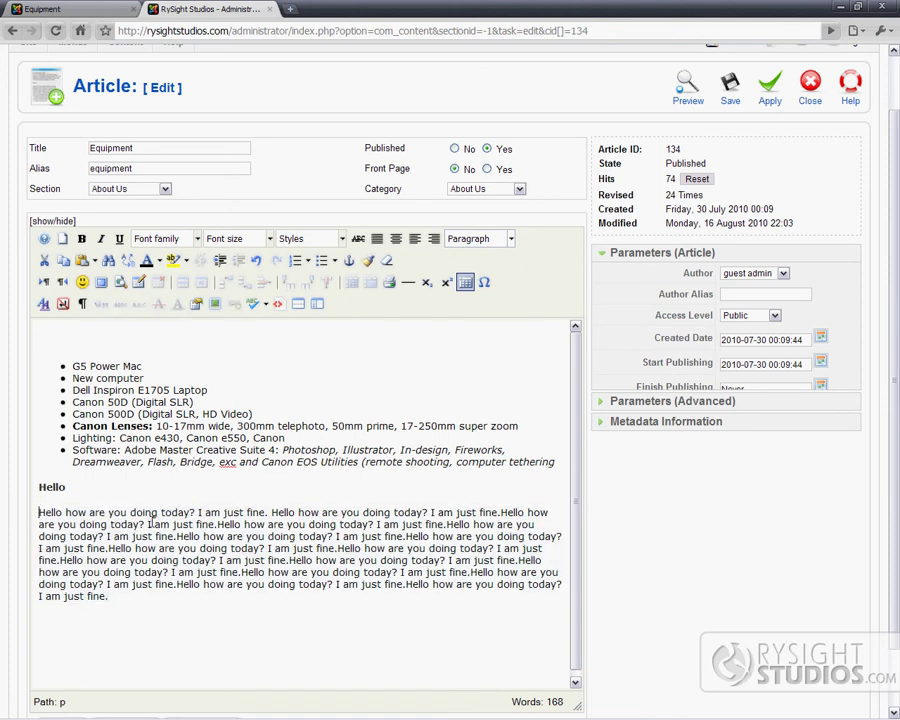
left_click(214, 309)
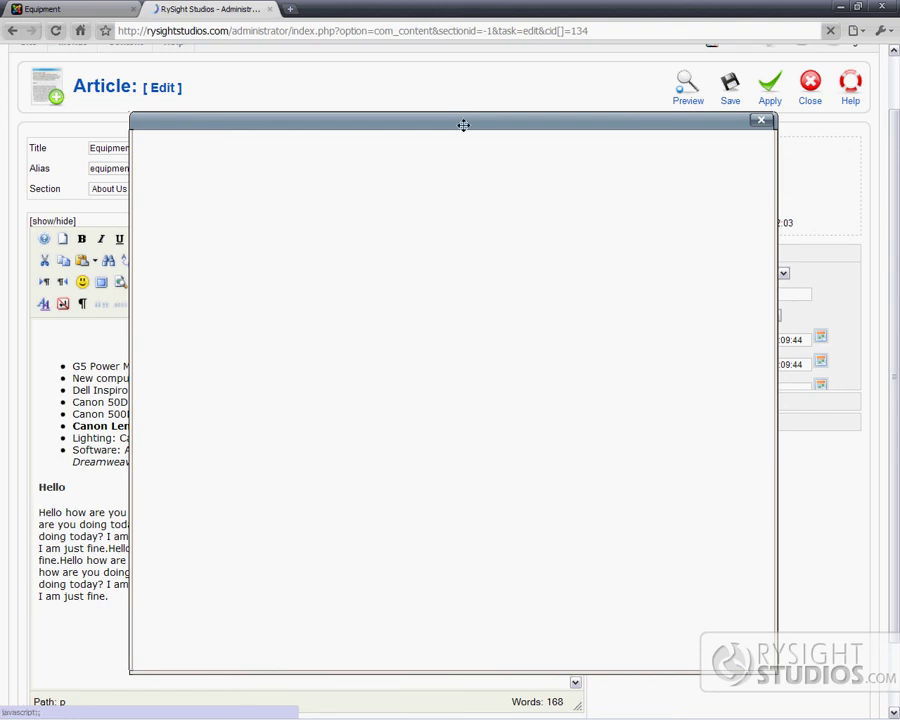
left_click_drag(463, 124, 459, 116)
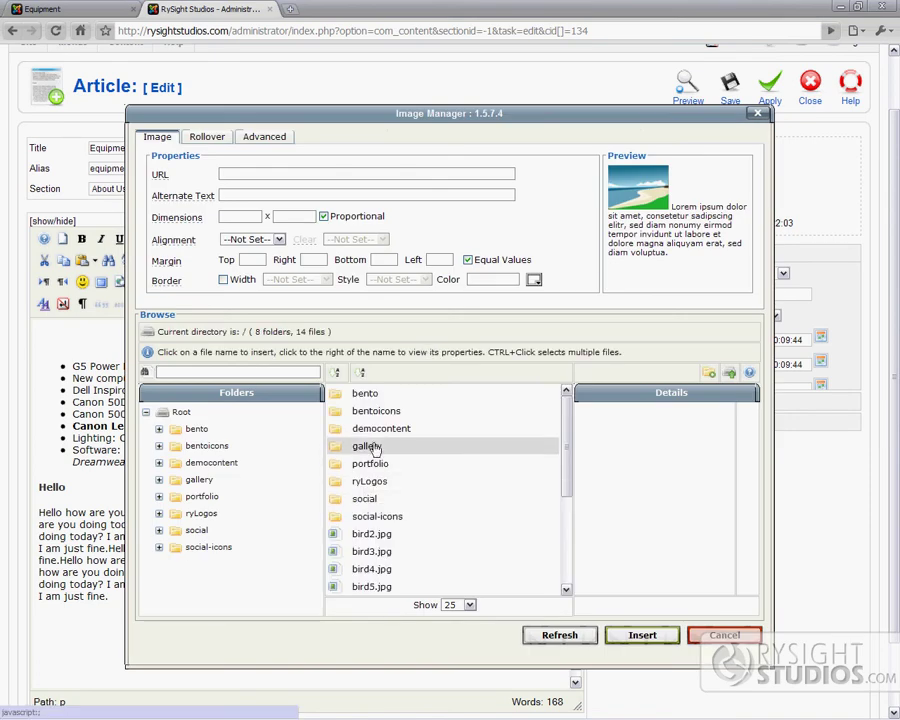
left_click(373, 450)
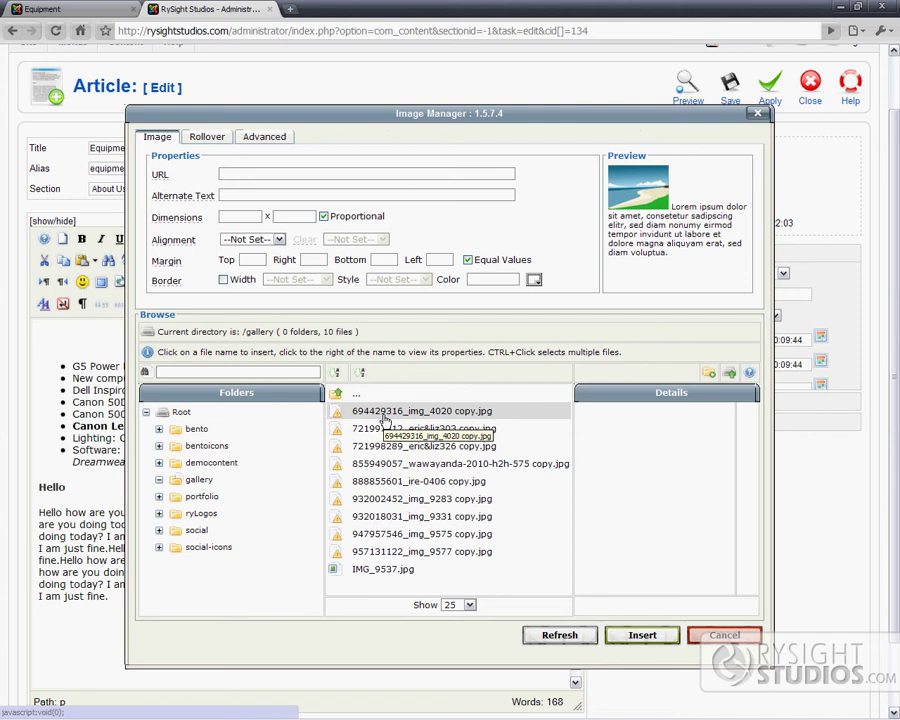
left_click(386, 413)
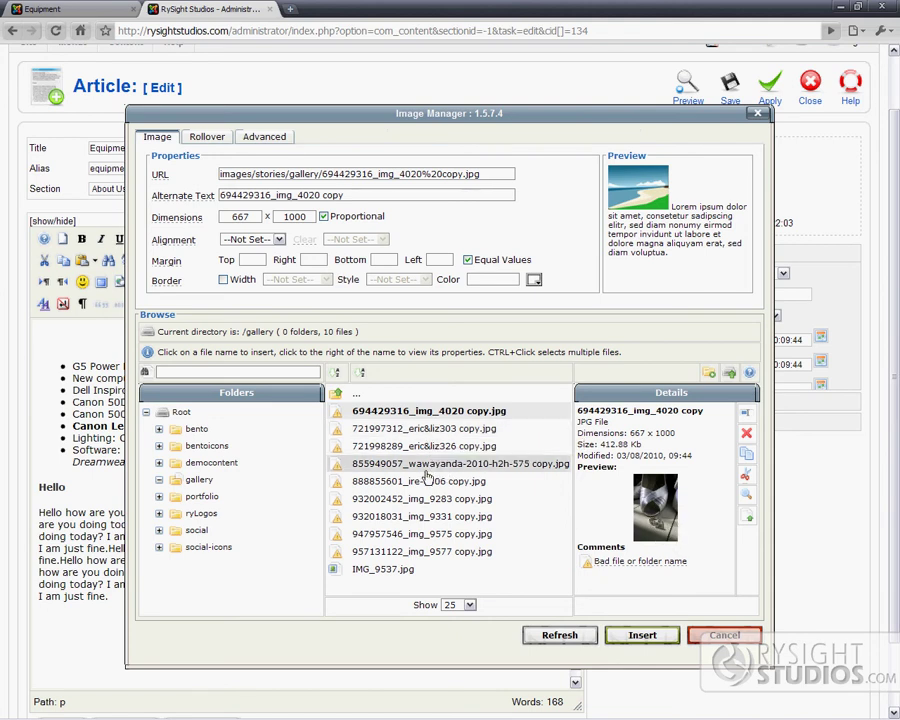
left_click(389, 570)
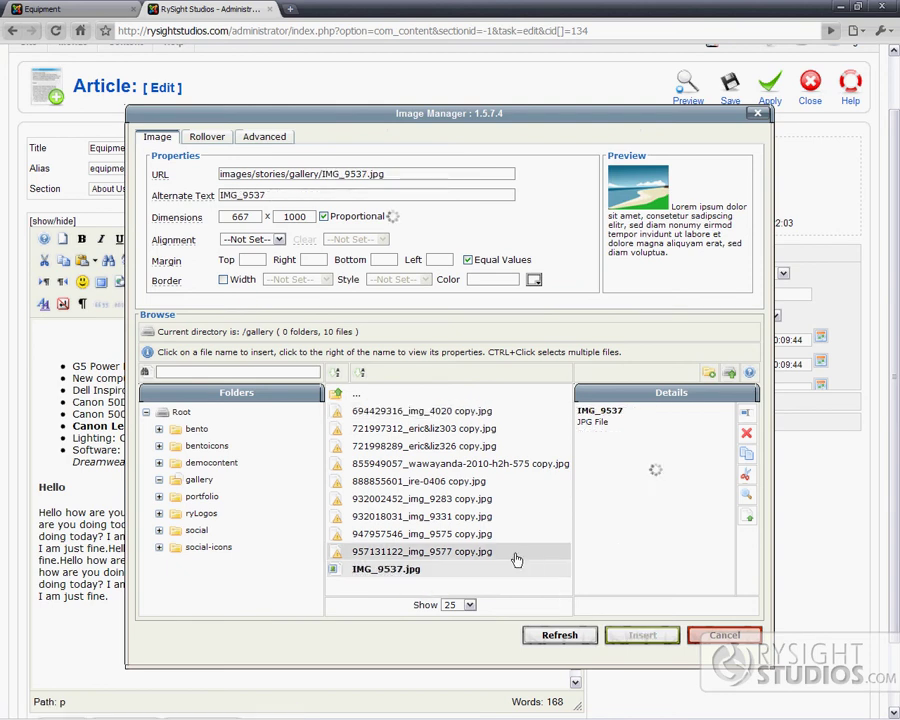
left_click(436, 552)
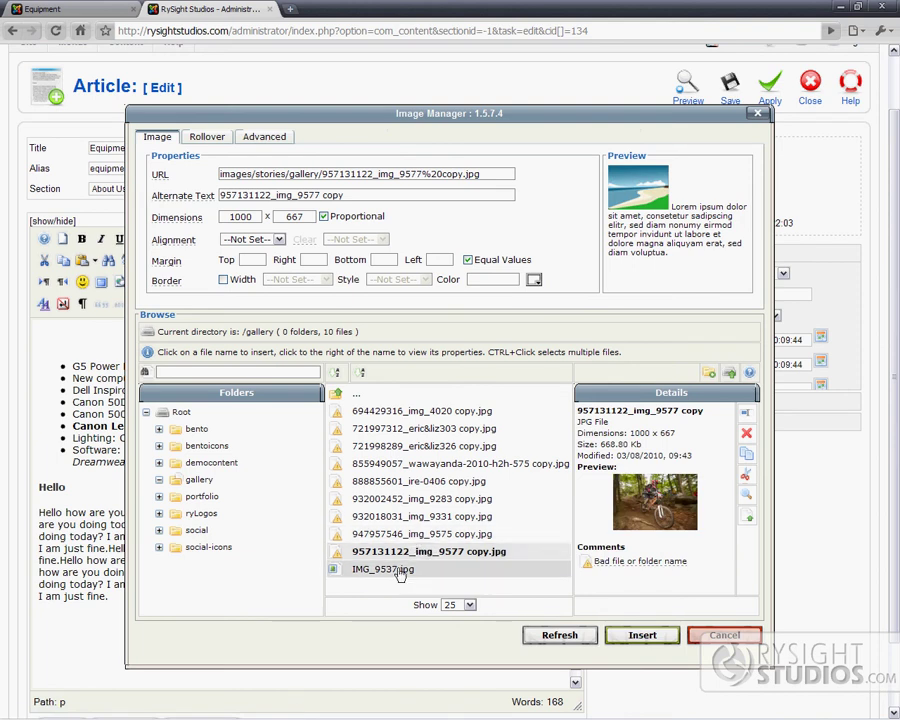
left_click(398, 570)
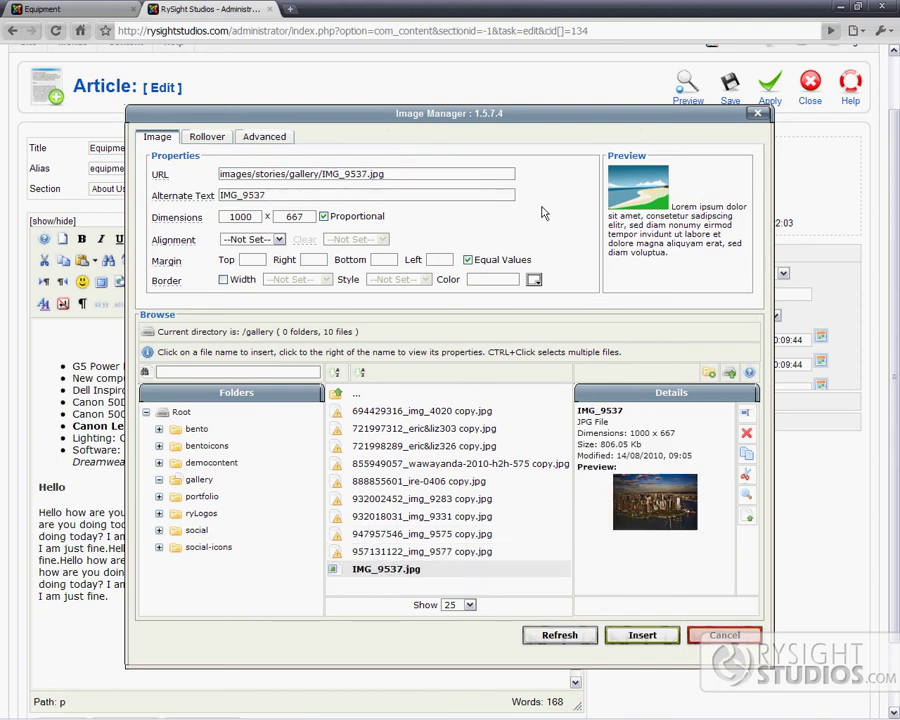
double_click(247, 217)
Resize the image to 150 wide (height 100) and align it left.
type("1")
left_click(326, 222)
left_click(279, 241)
left_click(245, 288)
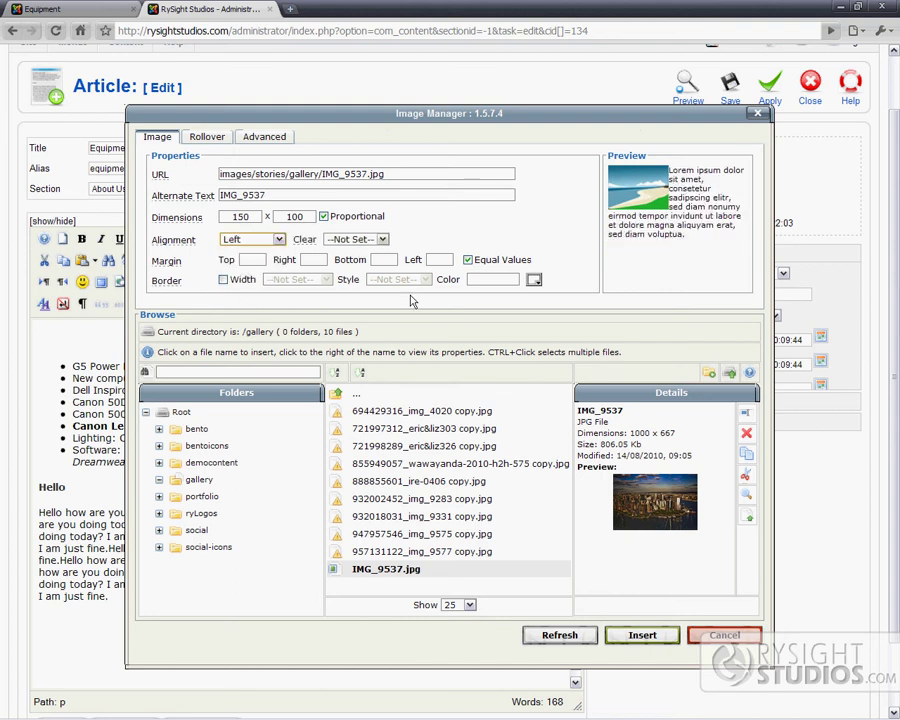
Set unequal margins: right 10, and top, bottom and left 0.
left_click(252, 258)
type("10")
left_click(476, 228)
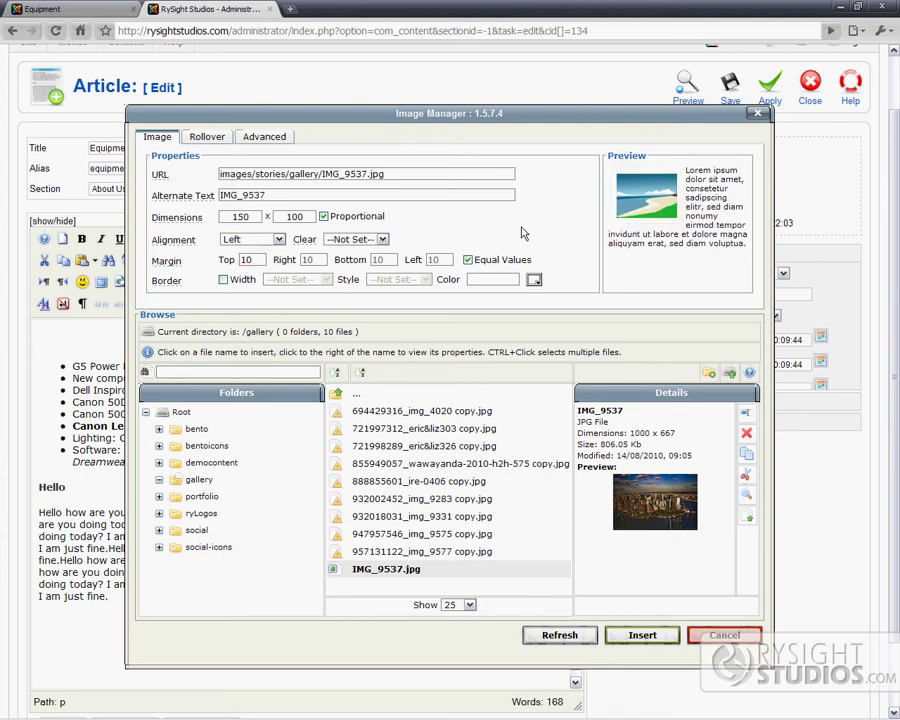
left_click(467, 260)
double_click(389, 260)
type("0")
double_click(252, 259)
type("0")
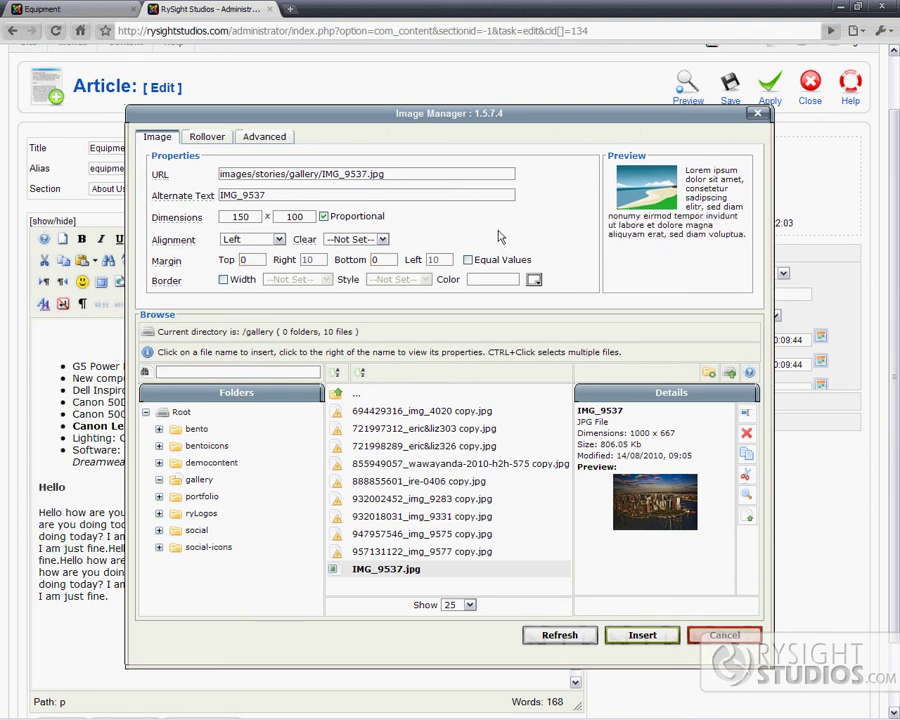
double_click(436, 259)
type("0")
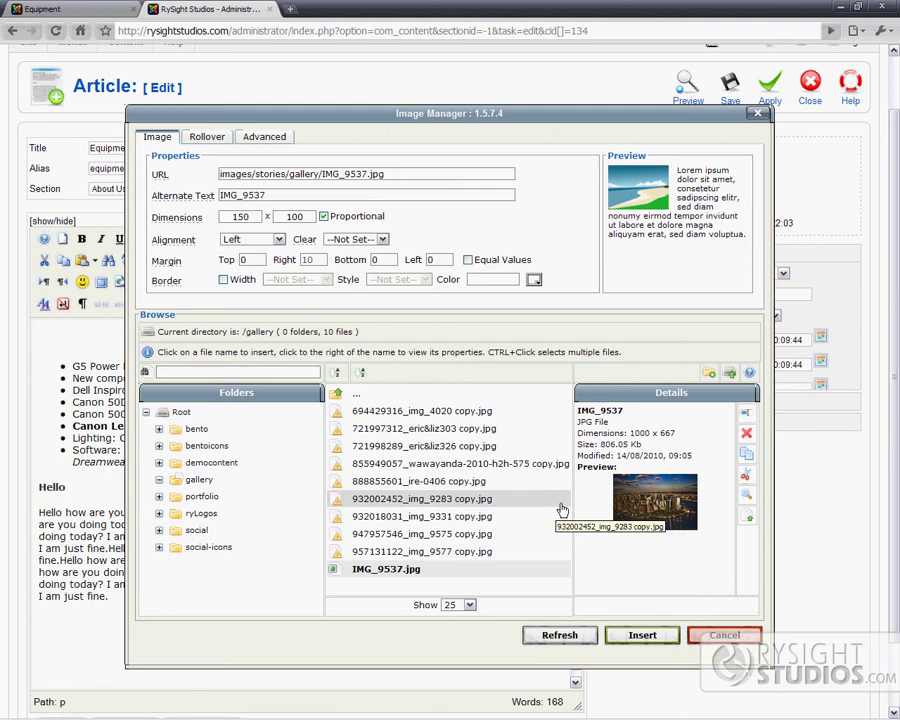
Insert the configured IMG_9537.jpg image into the article.
left_click(643, 636)
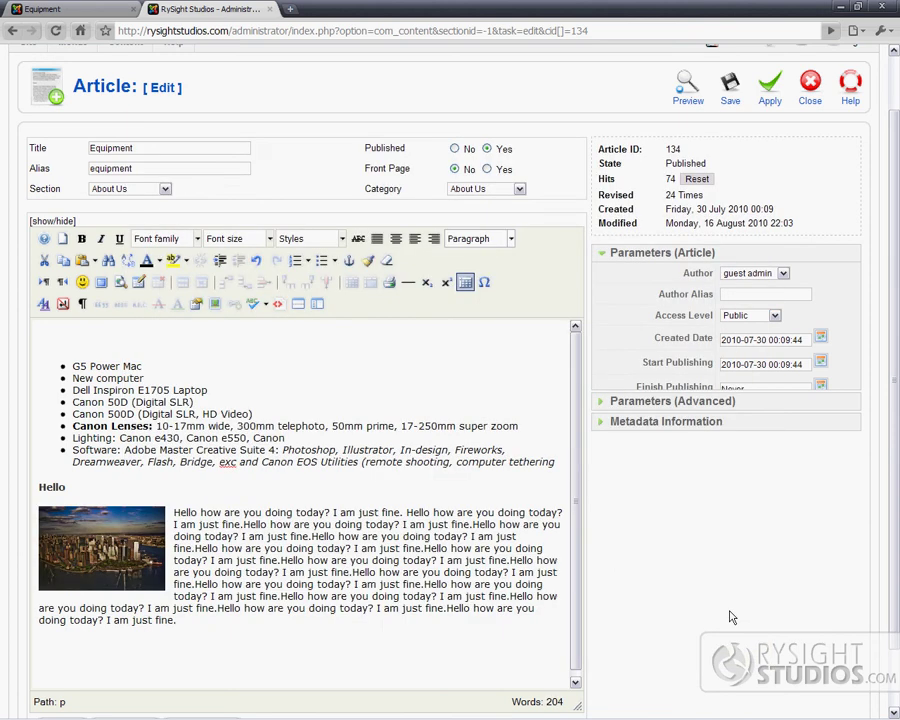
left_click(100, 548)
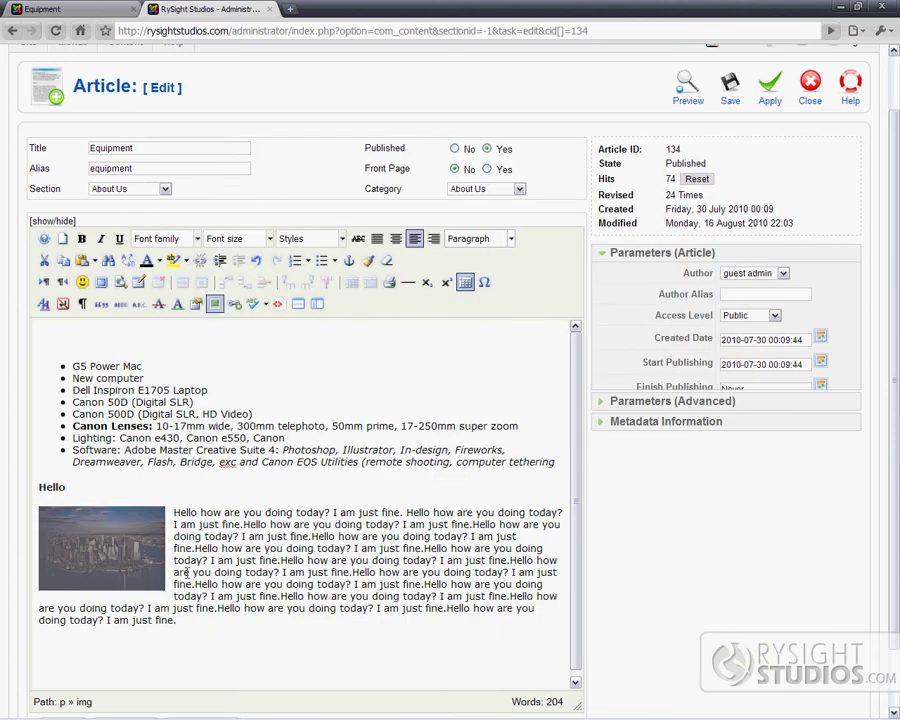
left_click(234, 632)
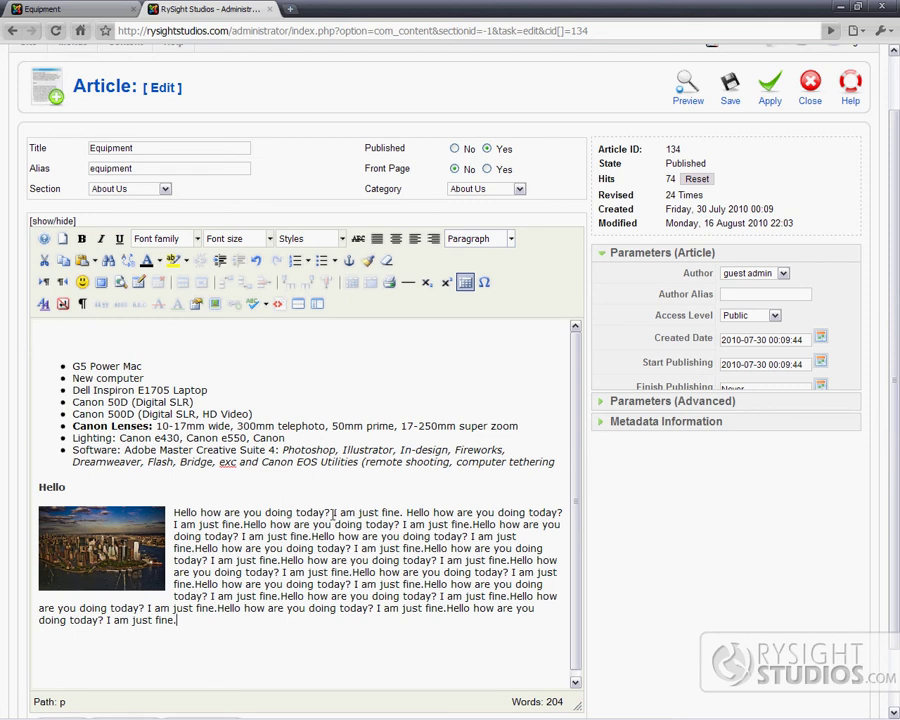
Bold the first 'I am just fine.', italicize the next greeting, underline the second 'I am just fine.'.
left_click_drag(334, 512, 403, 513)
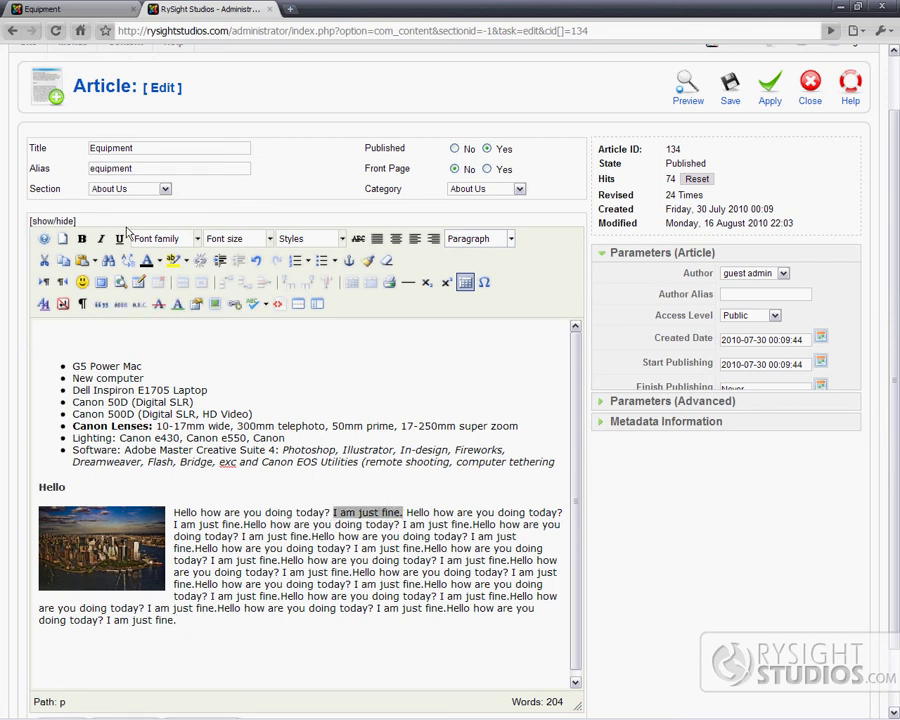
left_click(81, 238)
left_click(351, 560)
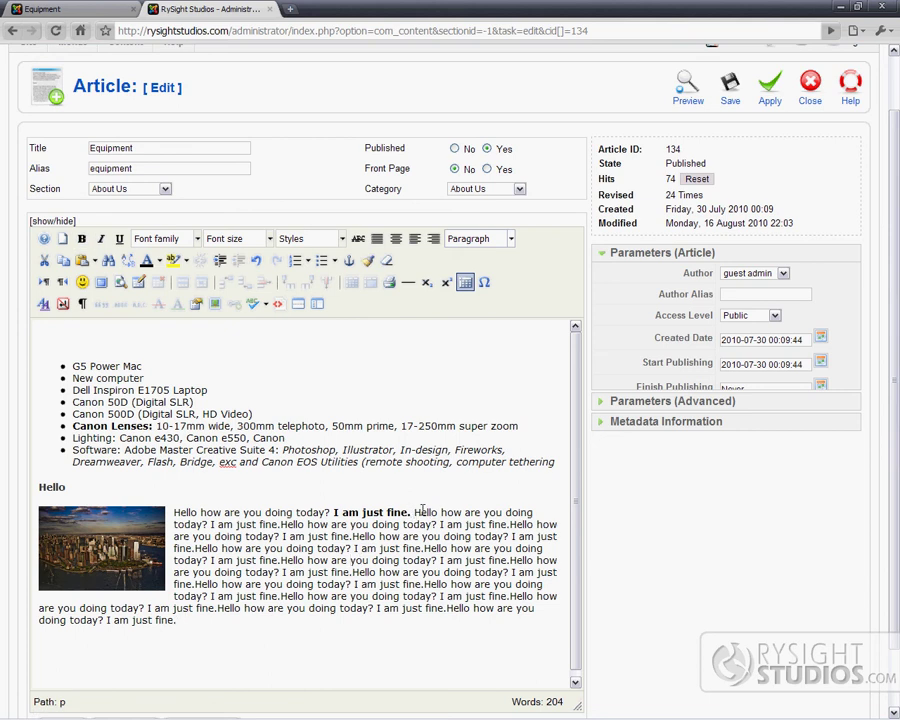
left_click_drag(414, 512, 533, 513)
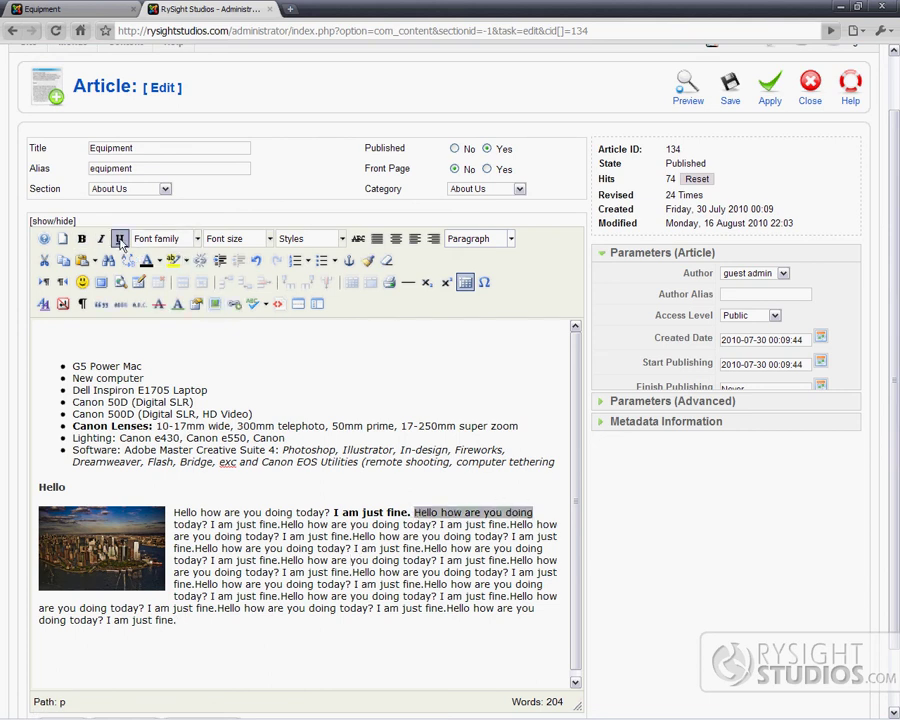
left_click(100, 238)
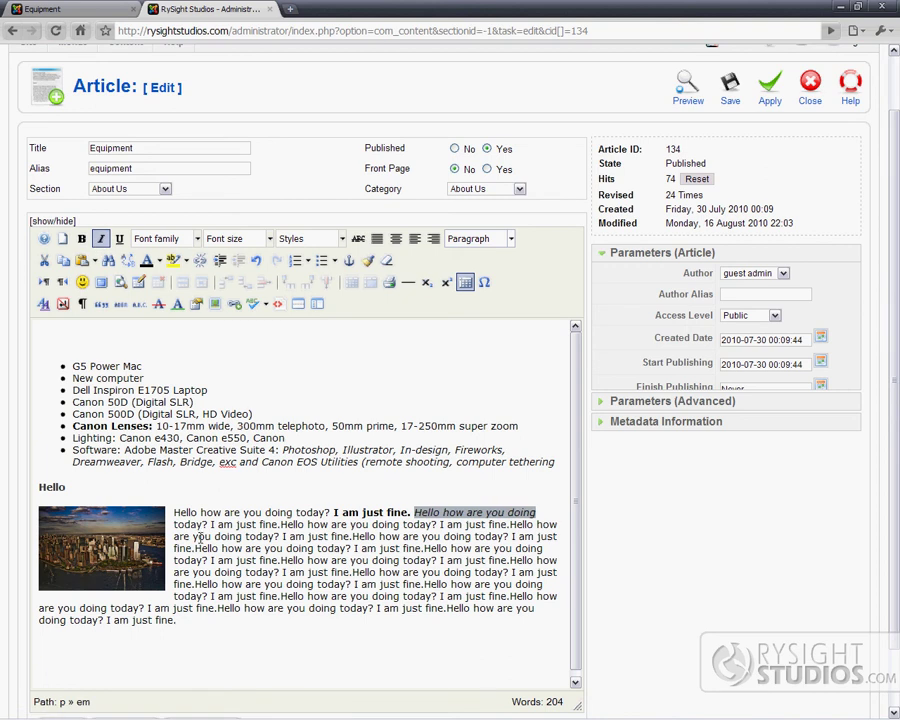
mouse_move(210, 524)
left_mouse_down()
mouse_move(555, 524)
mouse_move(280, 524)
left_mouse_up()
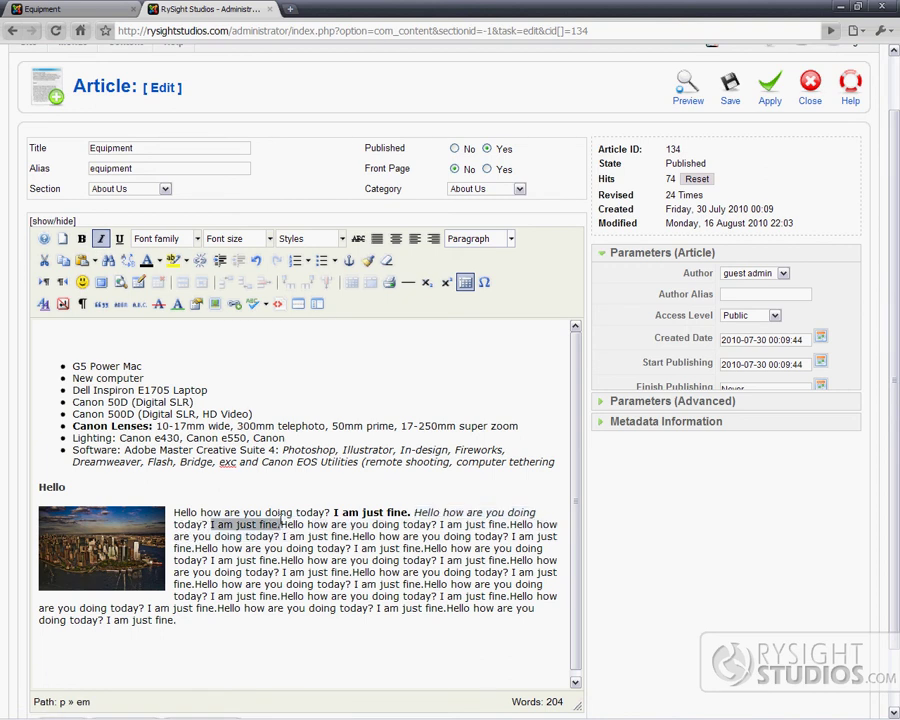
left_click(119, 238)
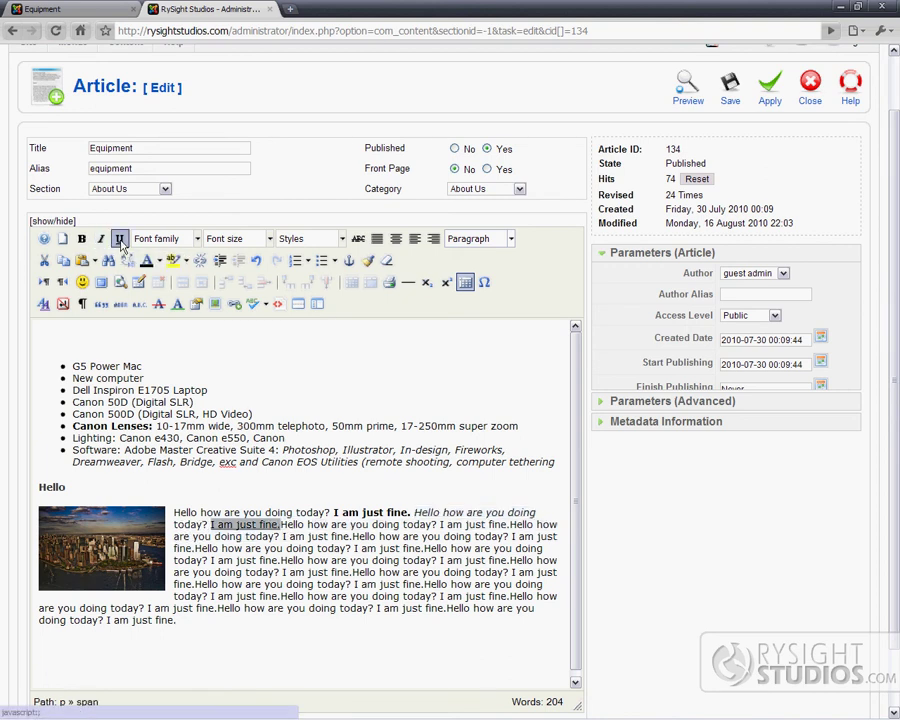
left_click(311, 572)
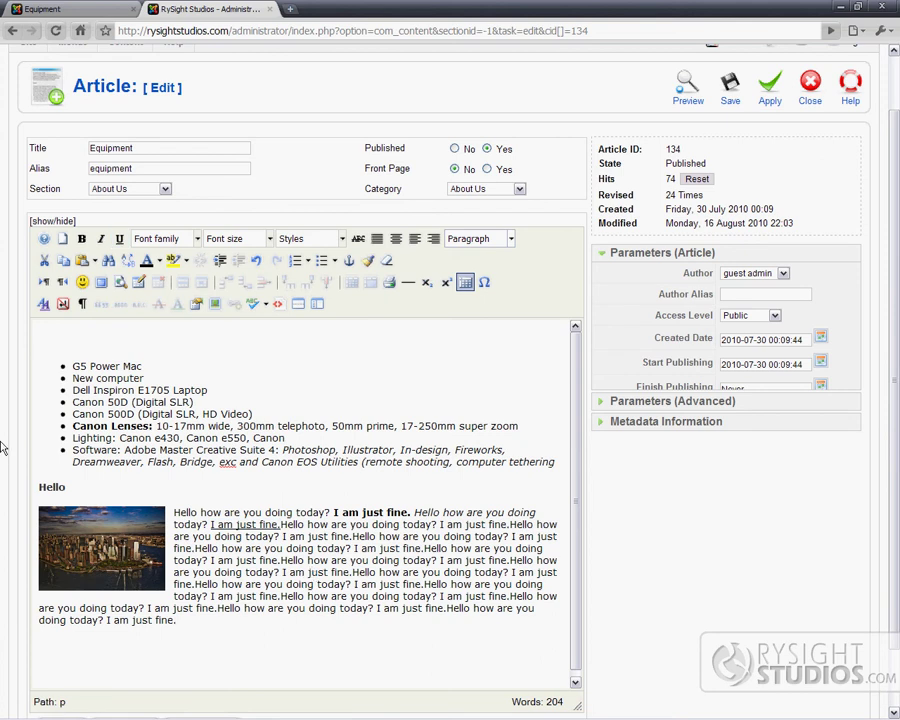
left_click(52, 487)
left_click_drag(40, 487, 88, 484)
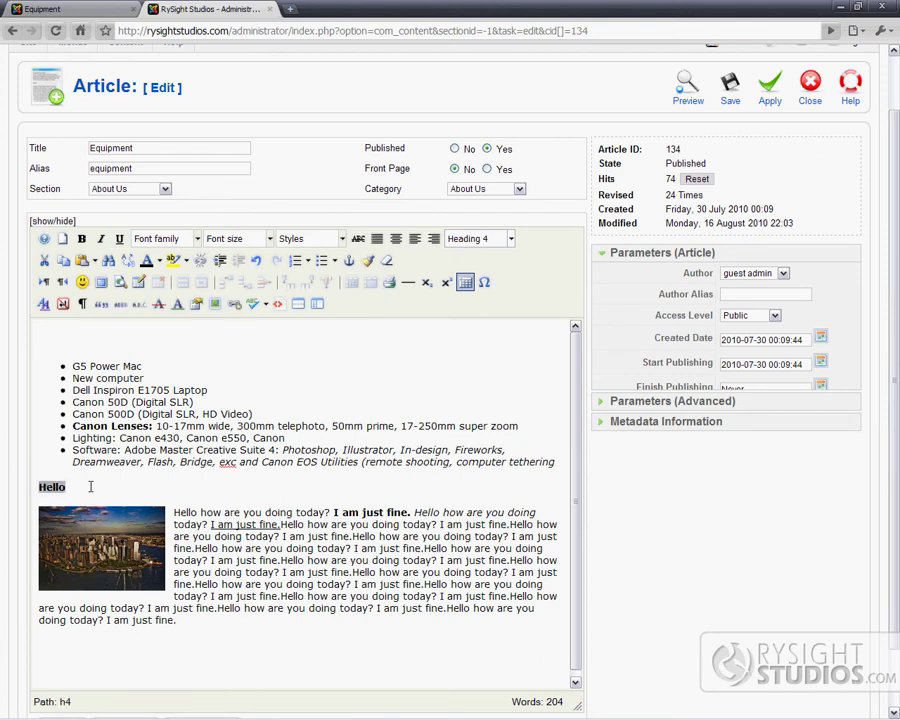
Bold 'Lighting' and 'Software:' and delete the 'New computer' bullet from the list.
left_click(117, 493)
left_click_drag(115, 438, 72, 438)
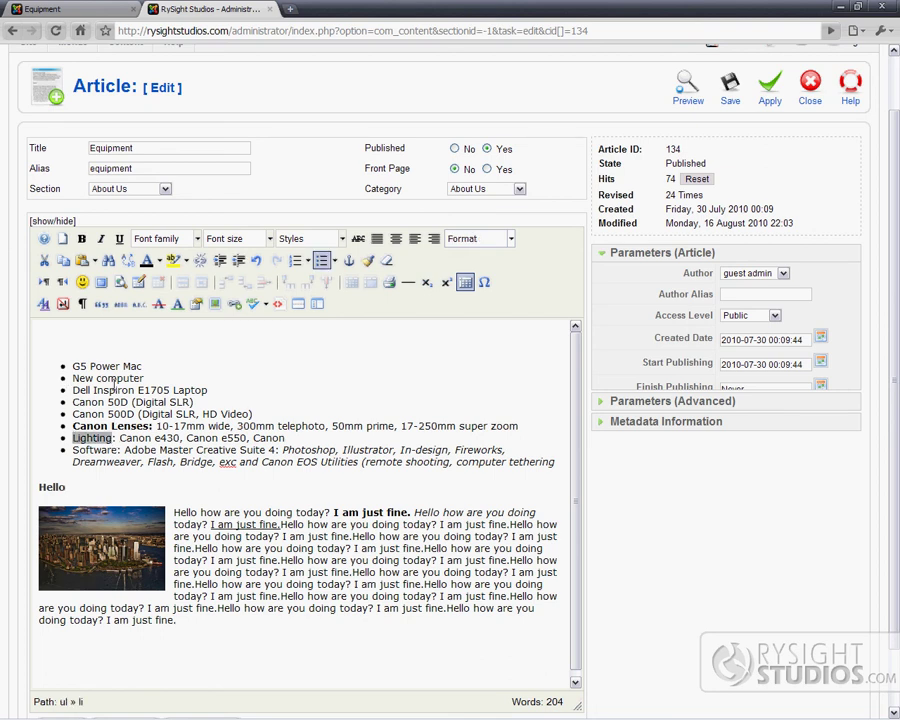
left_click(81, 238)
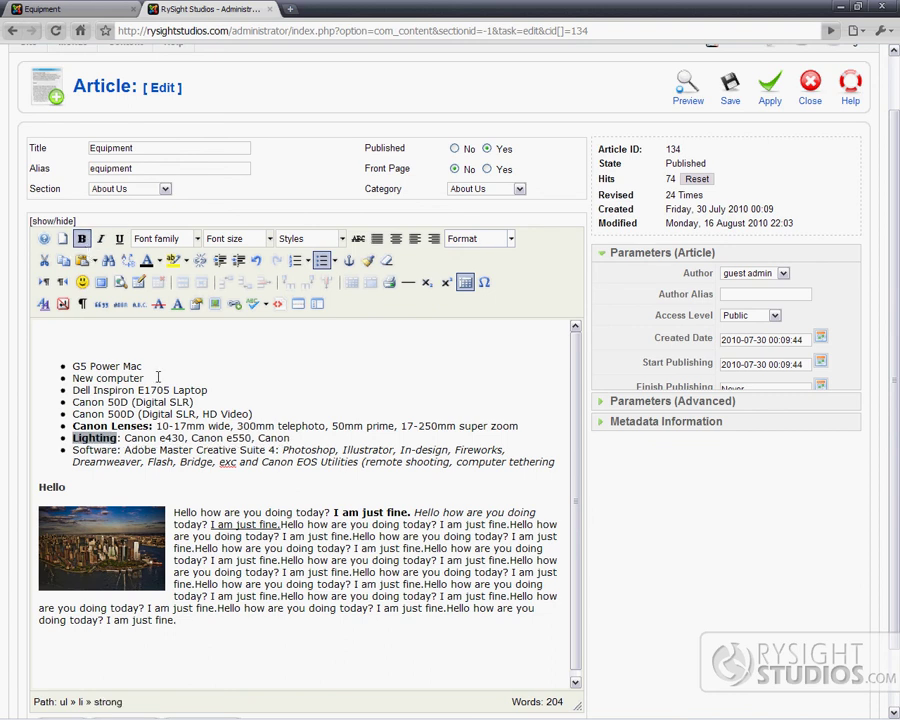
left_click_drag(158, 377, 72, 378)
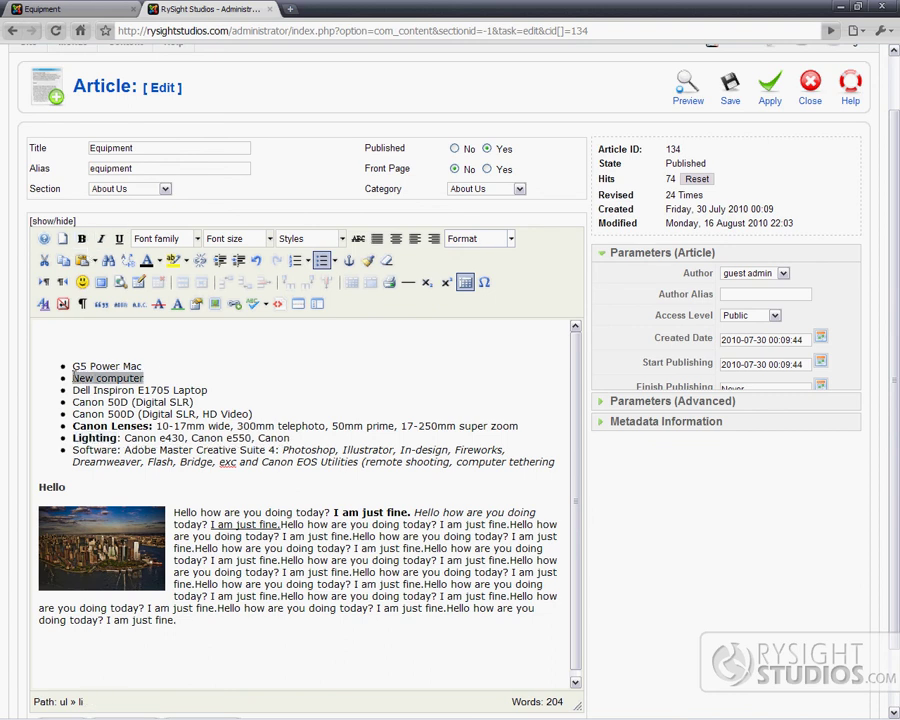
key("BackSpace")
key("BackSpace")
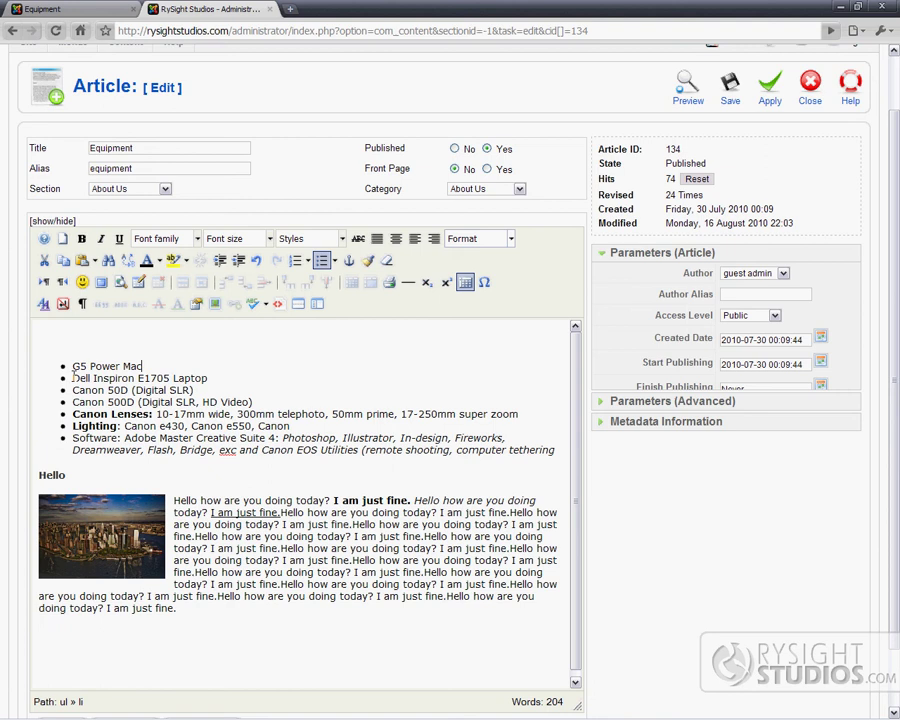
left_click_drag(121, 438, 72, 438)
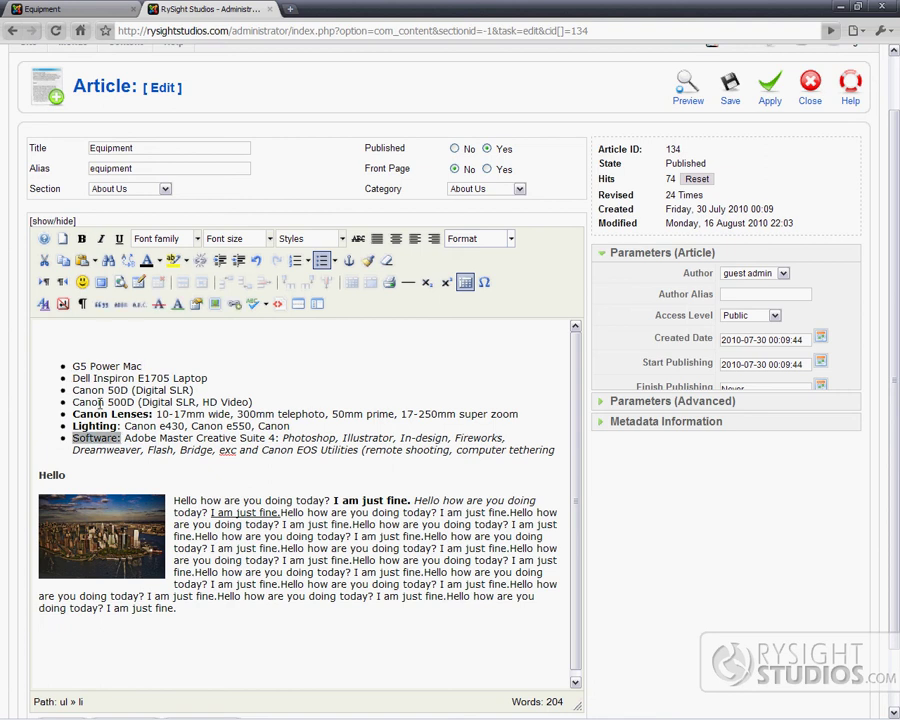
left_click(82, 240)
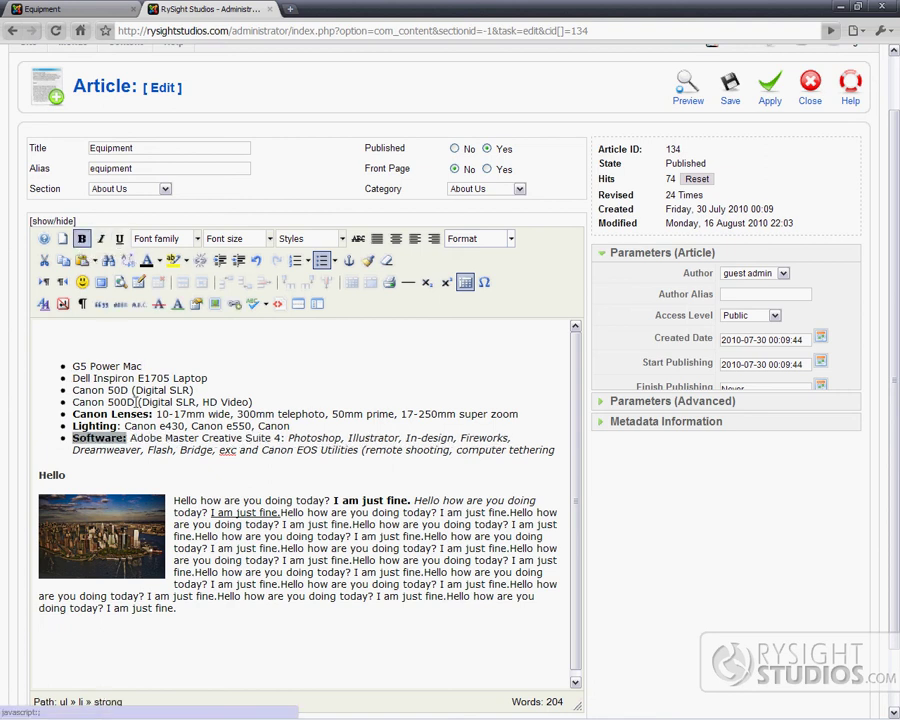
left_click(151, 450)
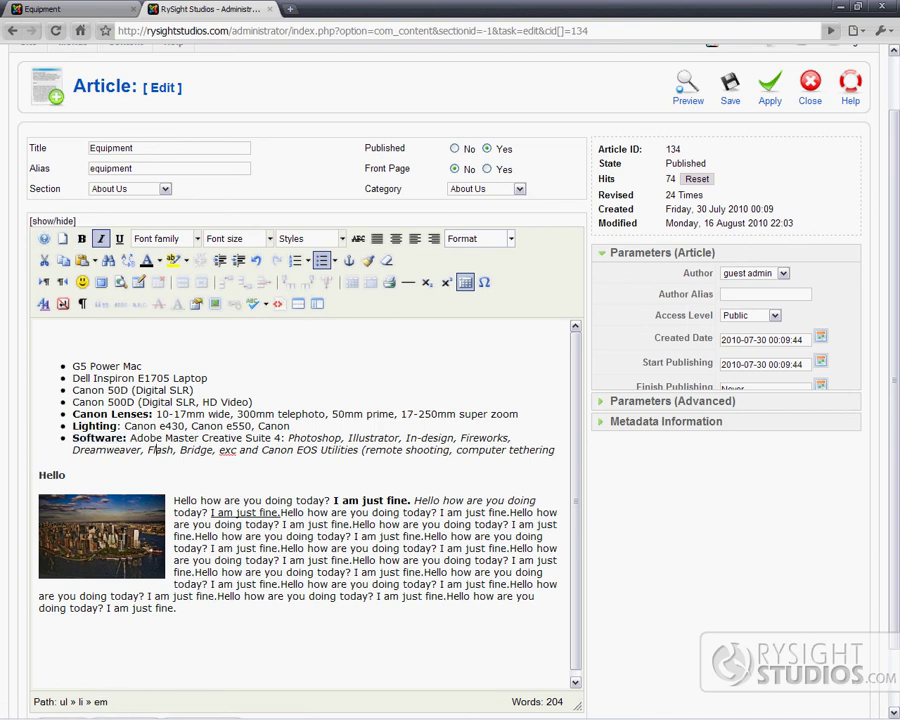
left_click(101, 536)
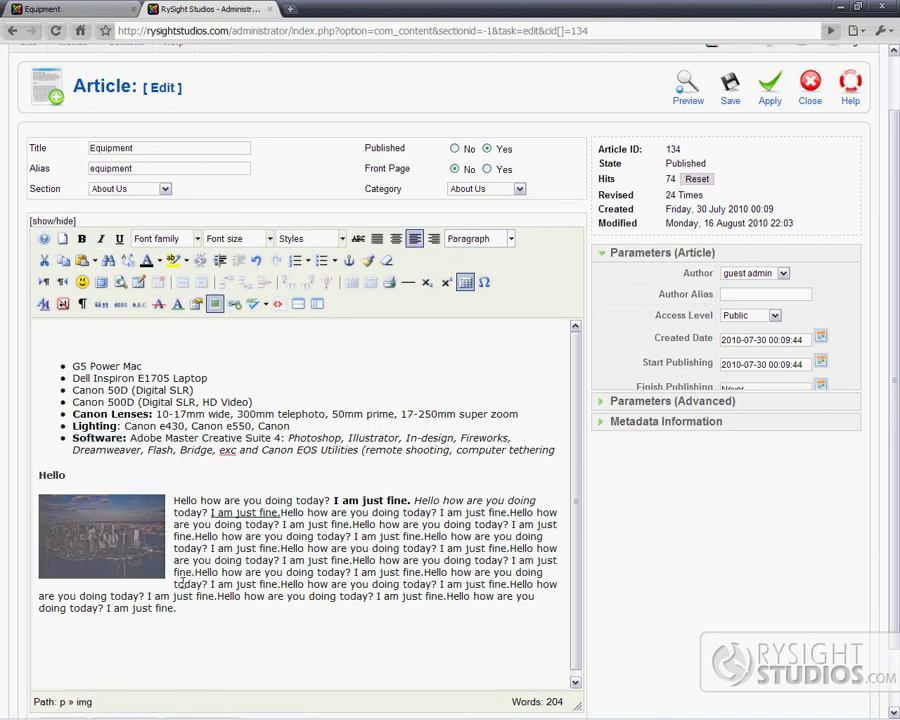
left_click(219, 640)
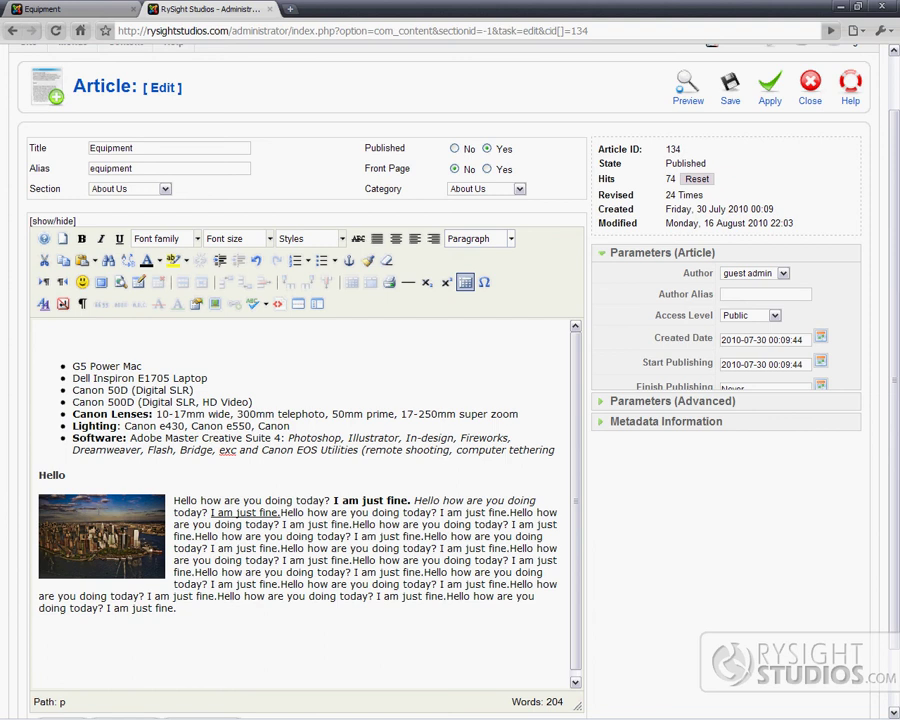
Save the Equipment article changes with Apply.
scroll(602, 195, "up", 2)
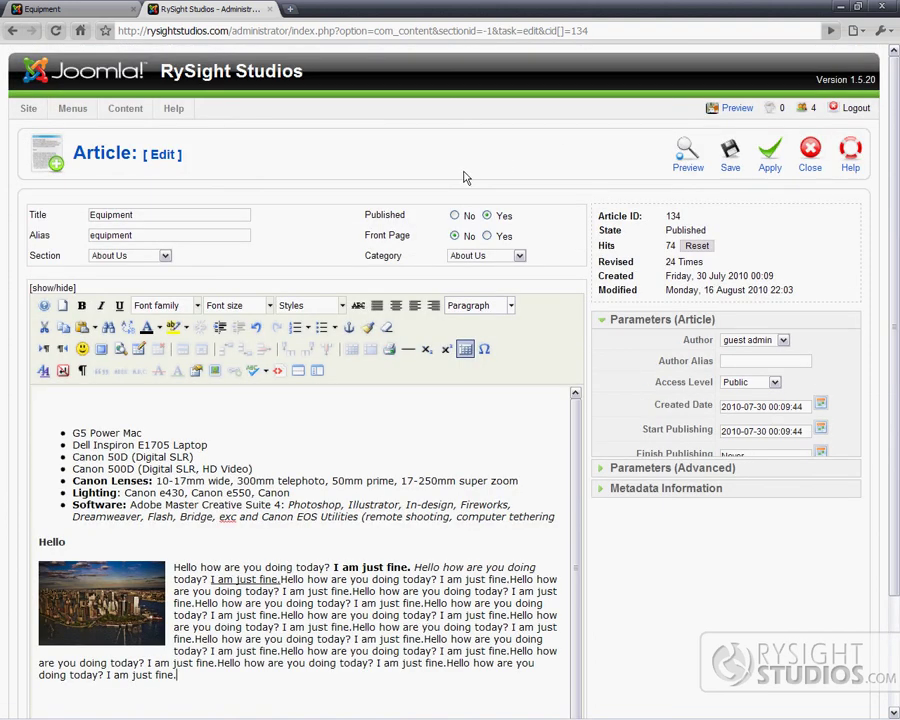
left_click(766, 157)
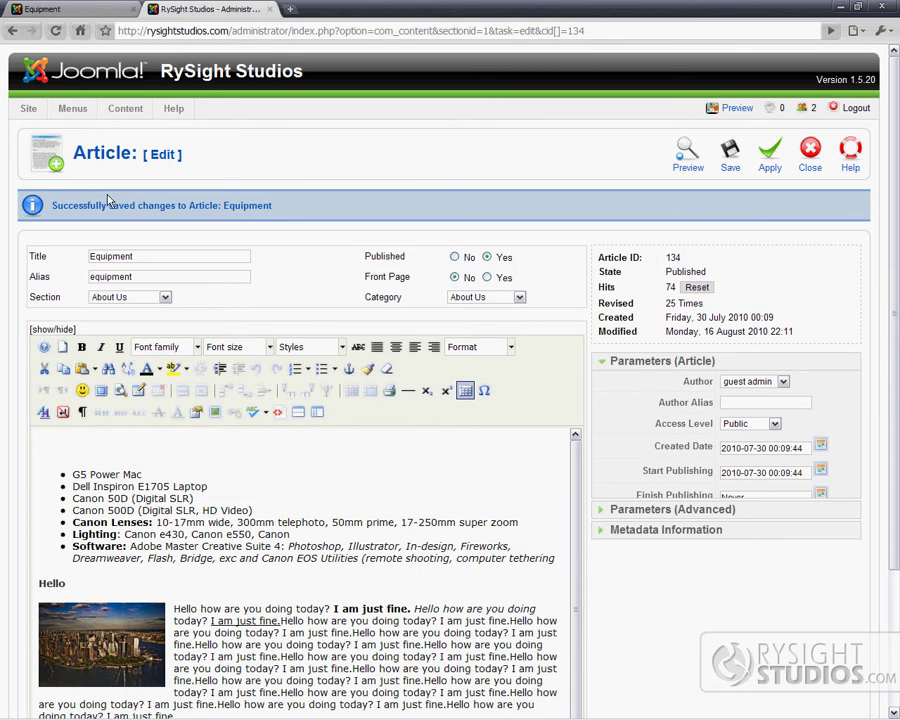
Reload the live Equipment page and scroll through it to check the edits.
left_click(71, 11)
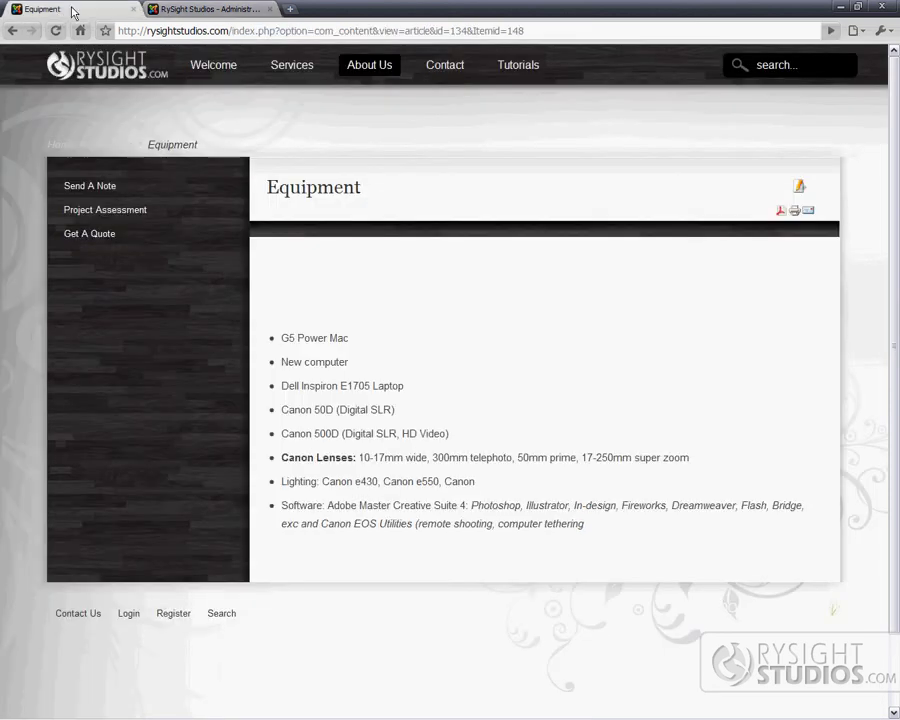
left_click(55, 31)
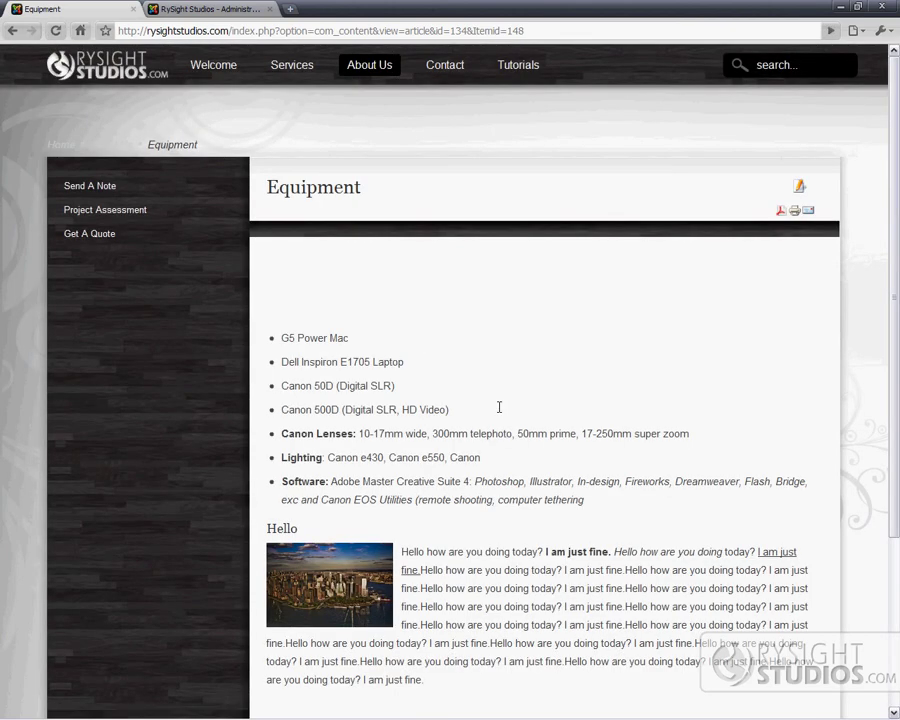
scroll(499, 407, "down", 3)
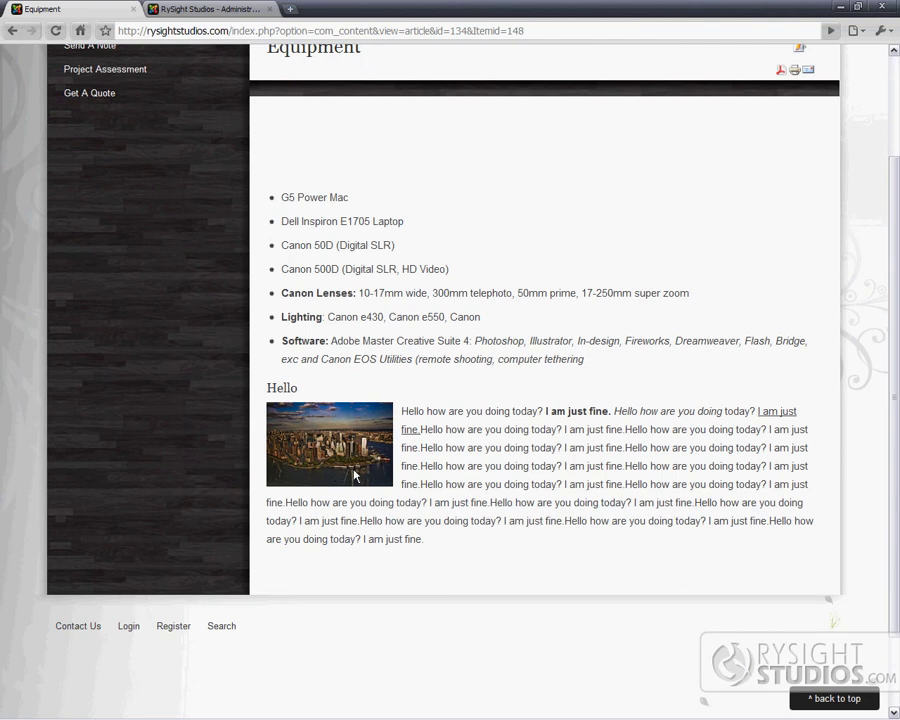
scroll(347, 455, "up", 3)
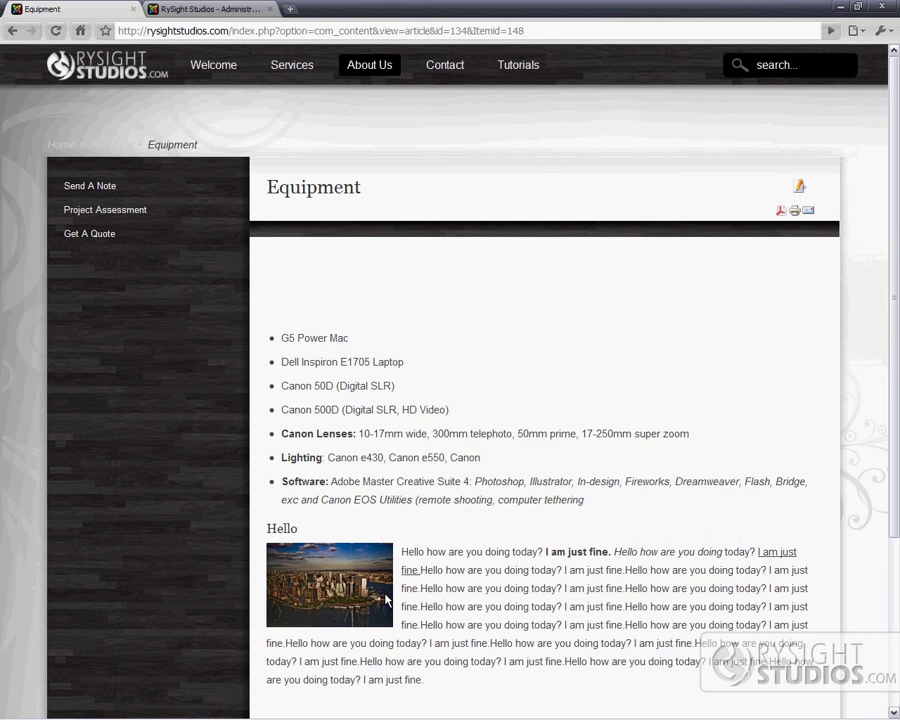
Select the city image in the article and bring up its Insert/Edit link window.
left_click(160, 9)
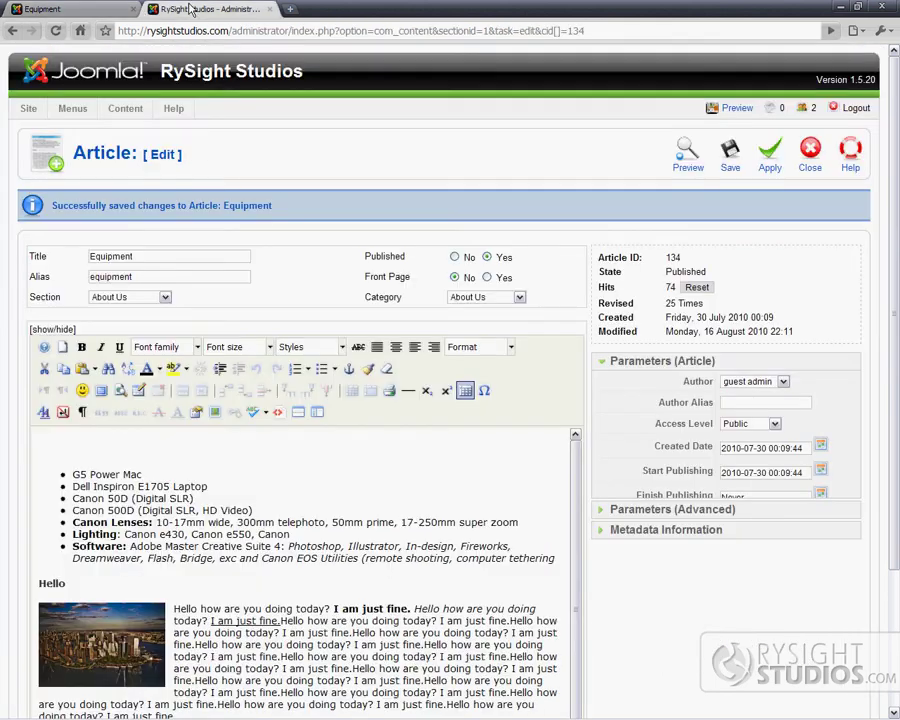
left_click(107, 645)
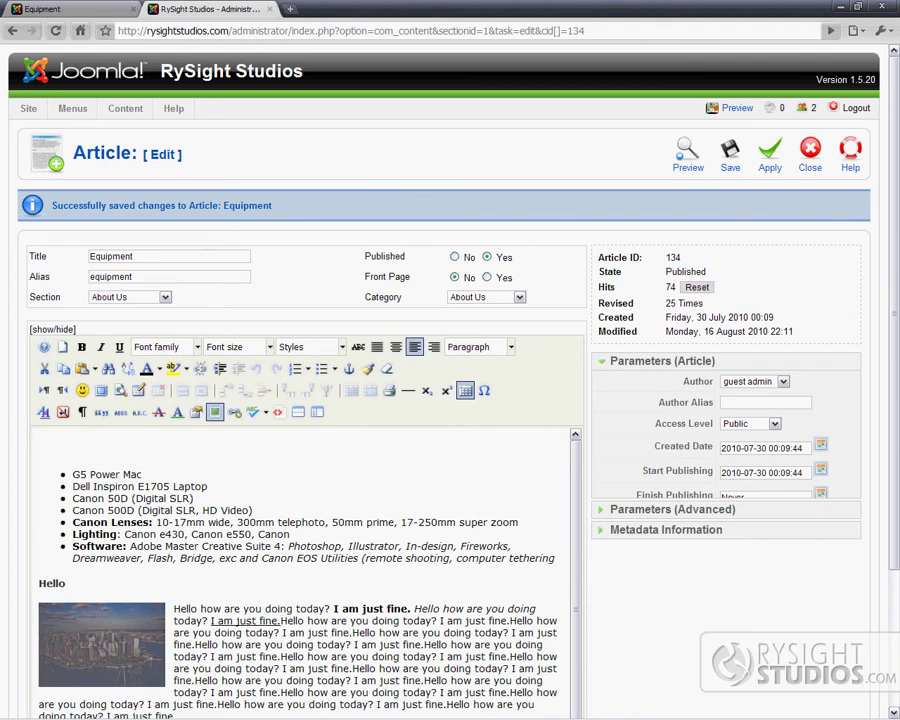
left_click(235, 416)
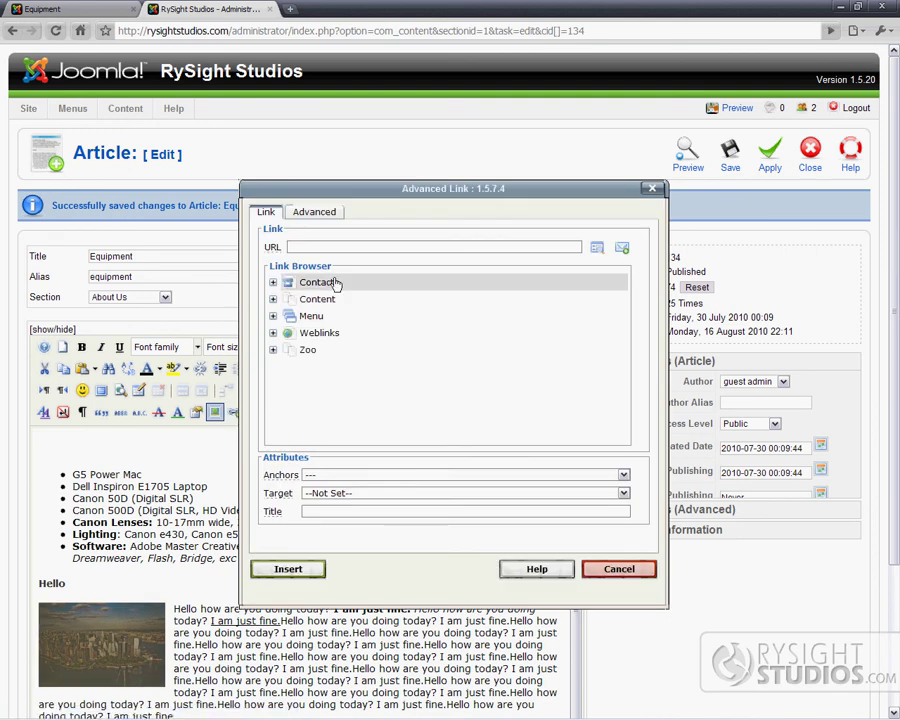
Browse the link tree through Menu, Main Menu and Services, and pick the Web Design page.
left_click(273, 318)
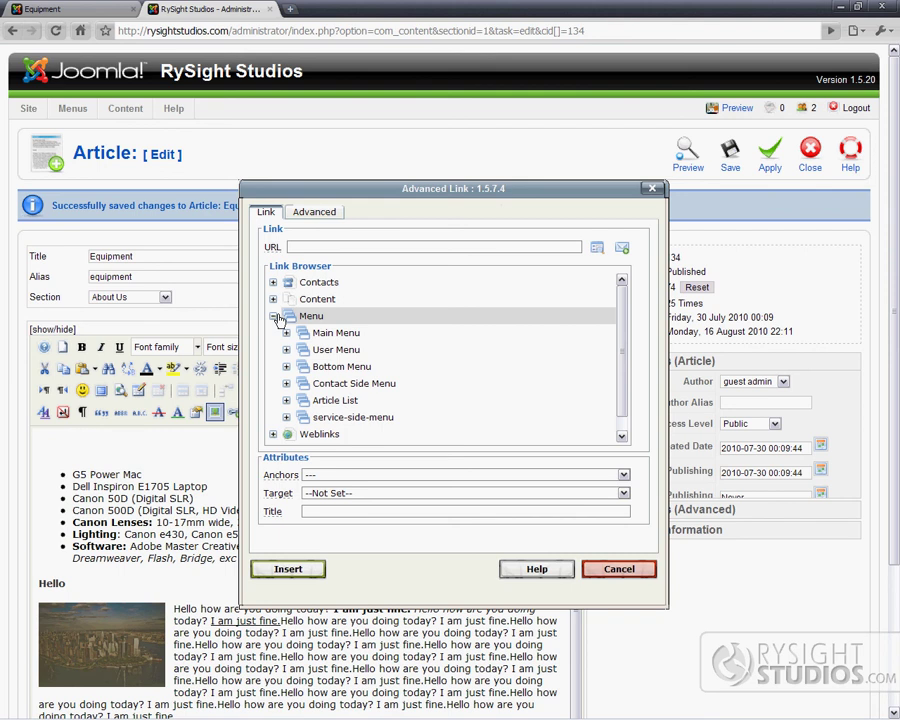
left_click(286, 333)
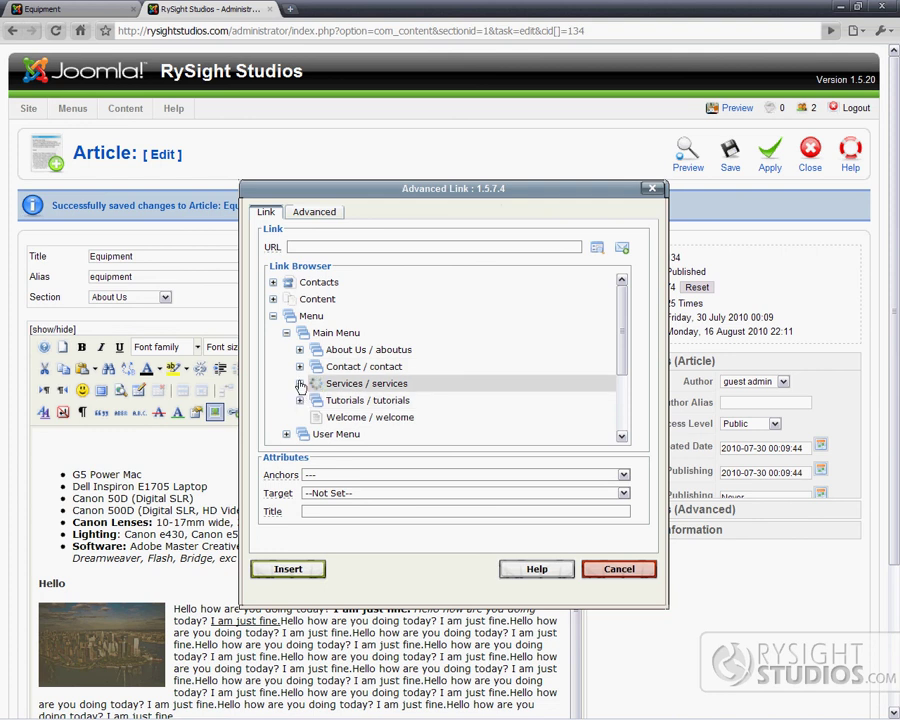
left_click(300, 384)
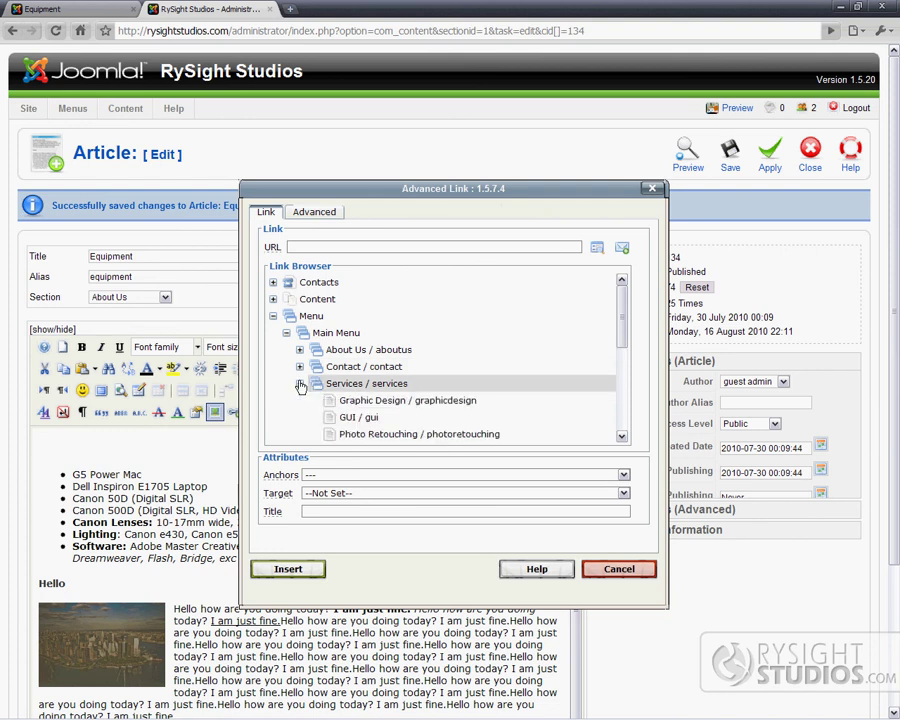
scroll(297, 388, "down", 2)
scroll(297, 388, "up", 1)
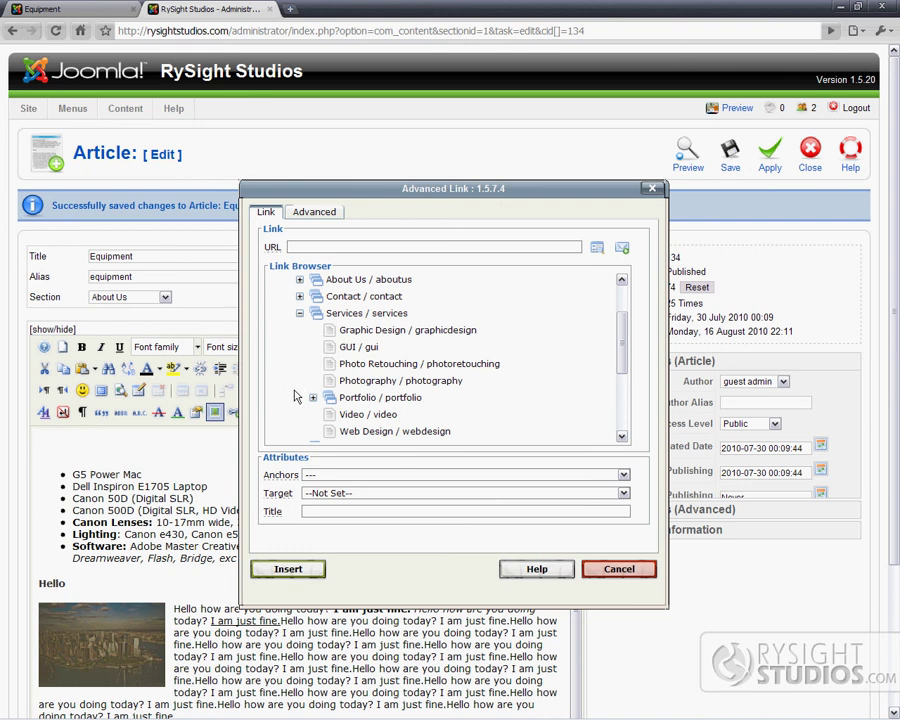
left_click(350, 432)
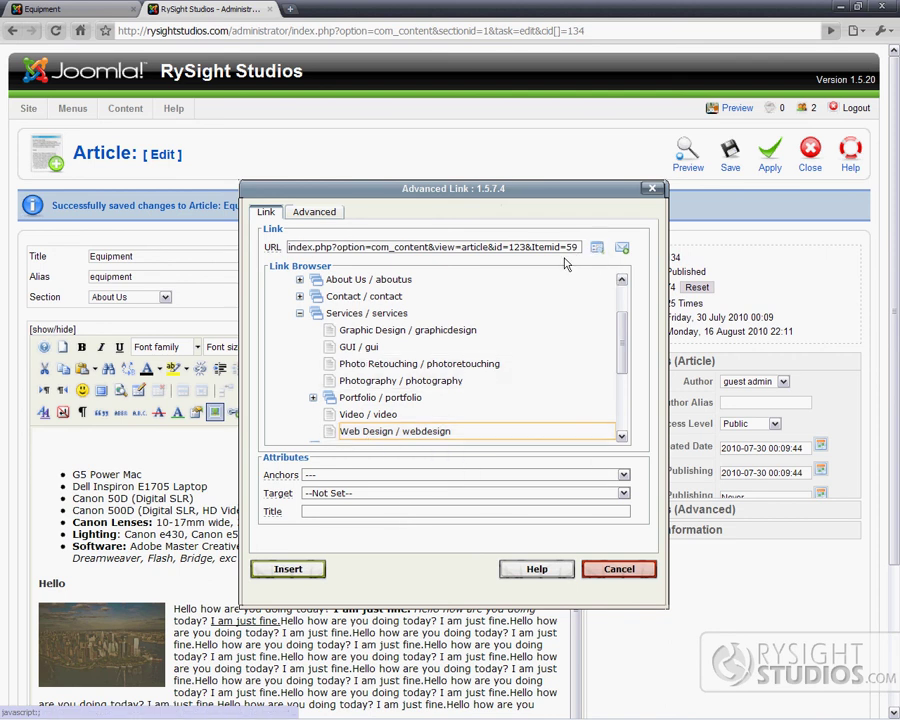
triple_click(500, 249)
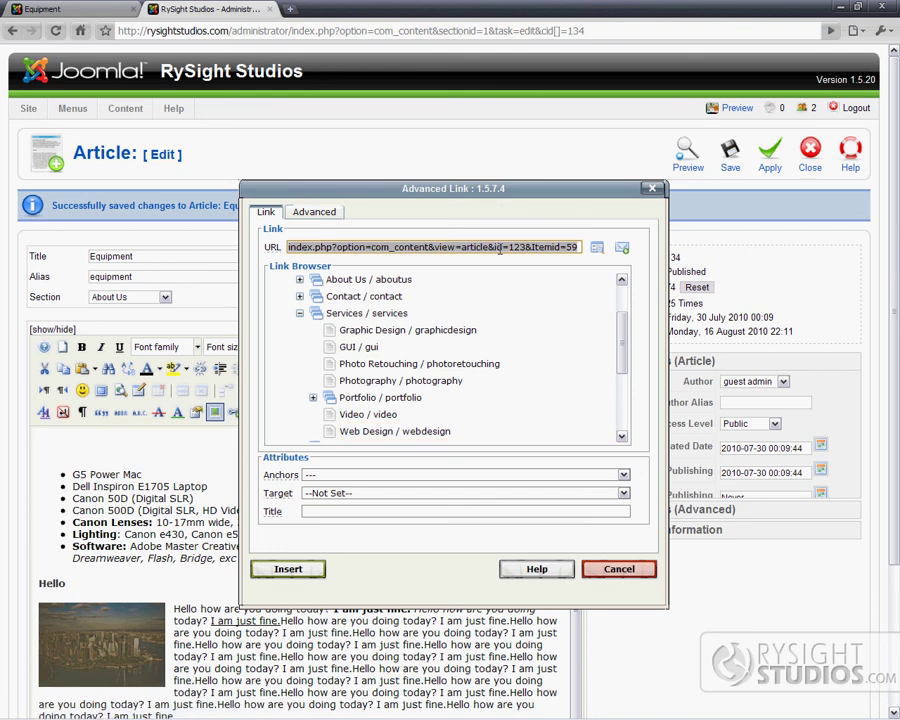
key("BackSpace")
type("http://yah")
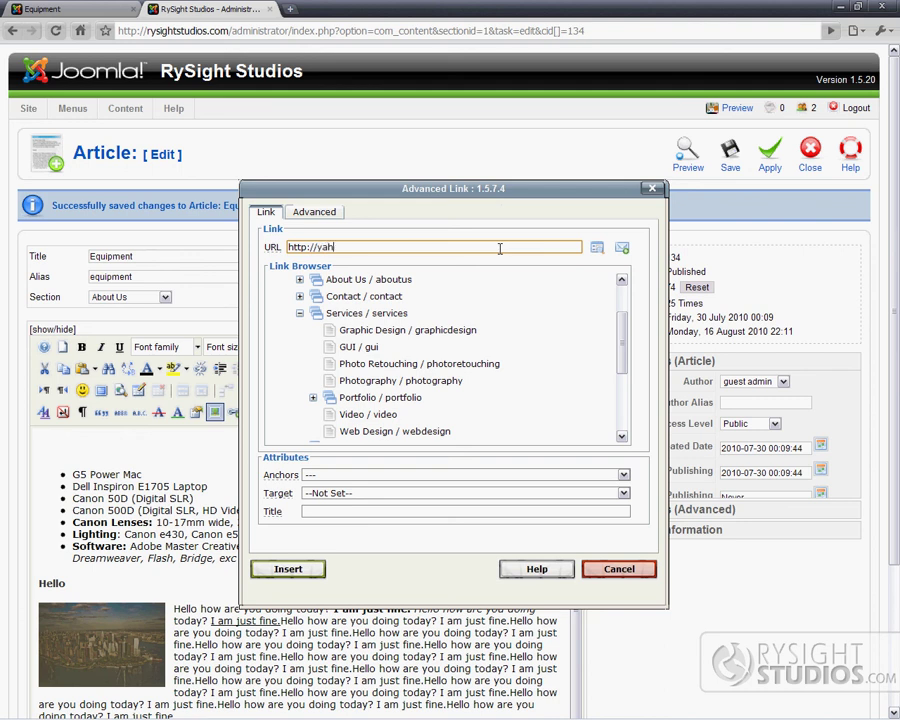
type("oo.com")
left_click(258, 572)
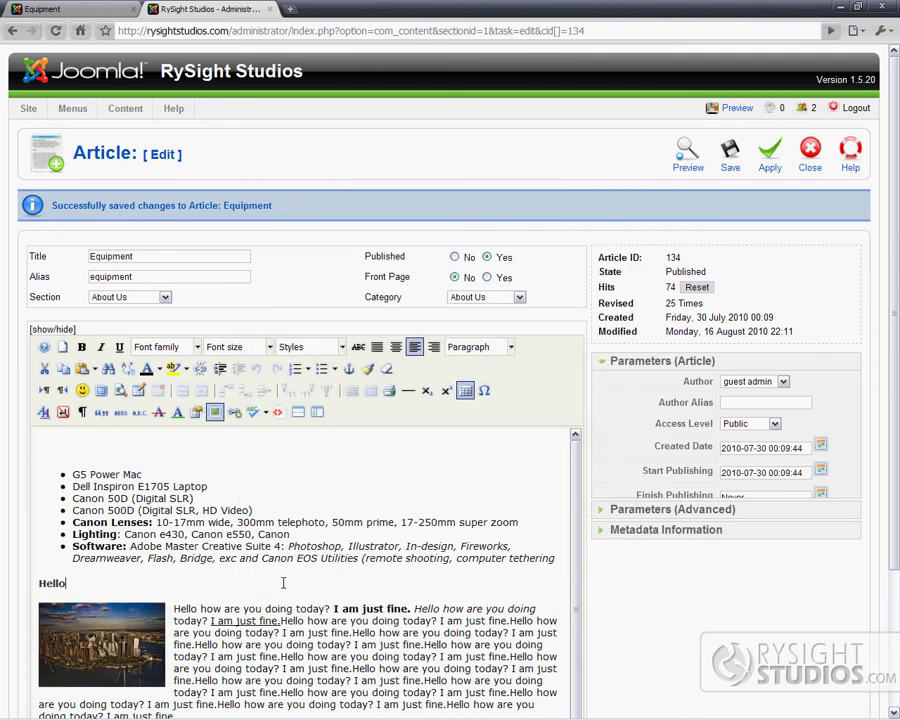
Select exactly the phrase 'I am just fine.' below the Hello heading.
left_click(288, 582)
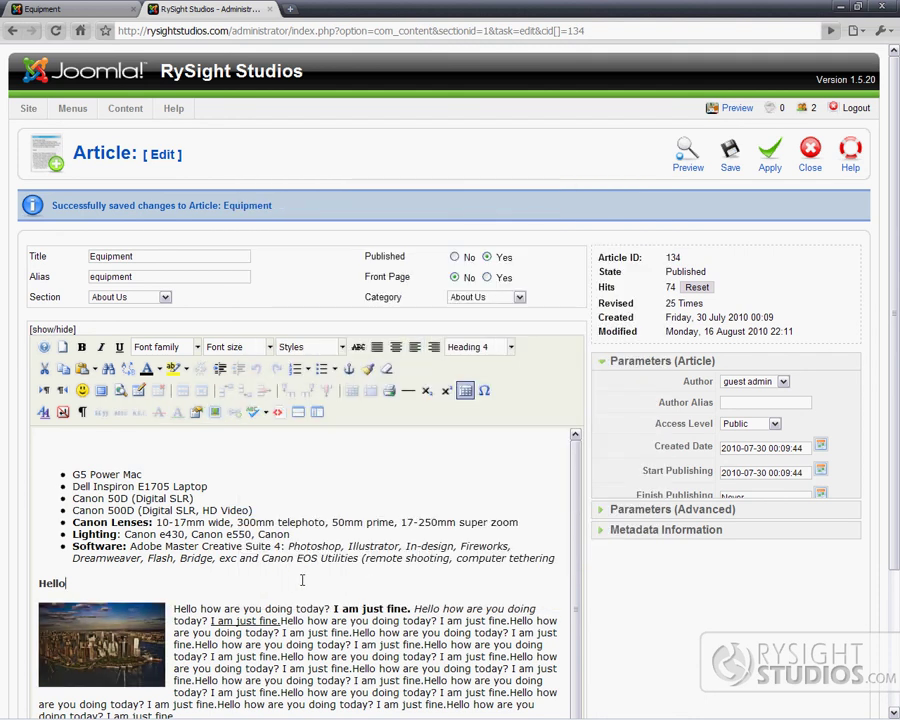
double_click(245, 621)
triple_click(245, 621)
left_click_drag(279, 621, 210, 621)
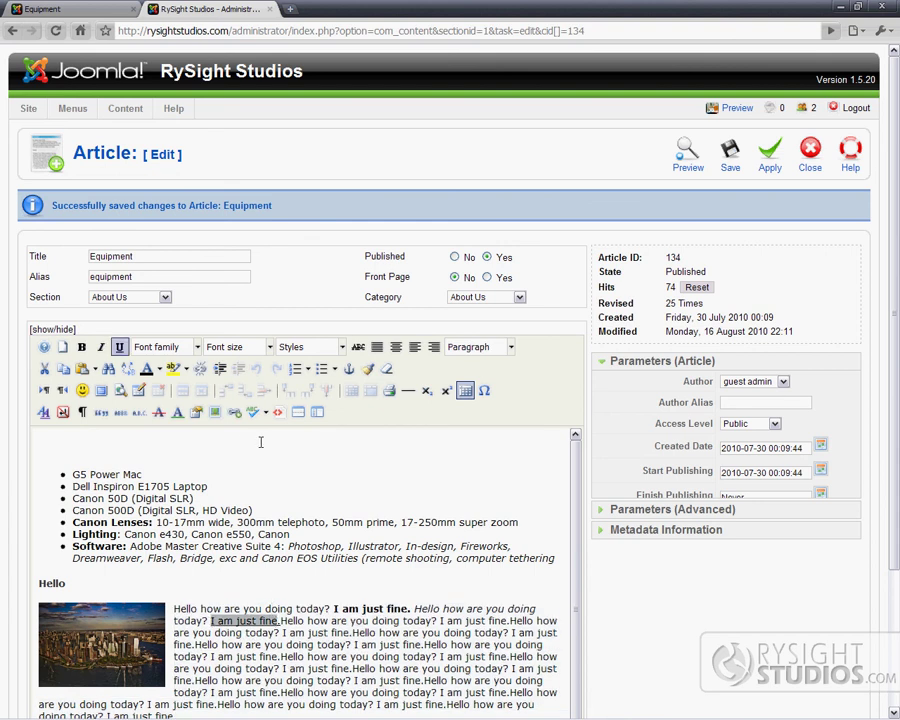
left_click(234, 412)
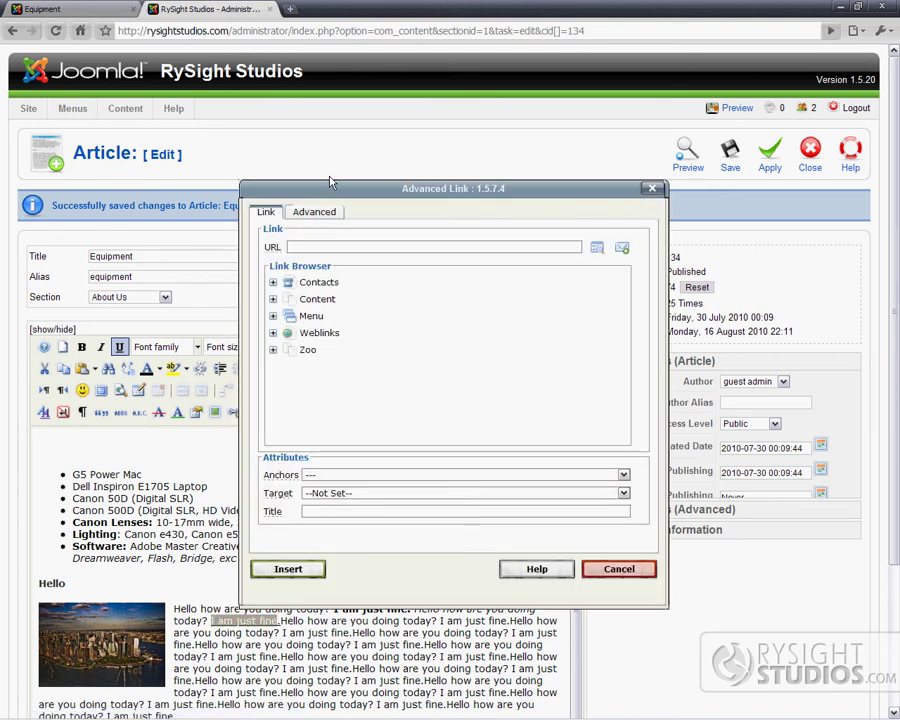
left_click(323, 247)
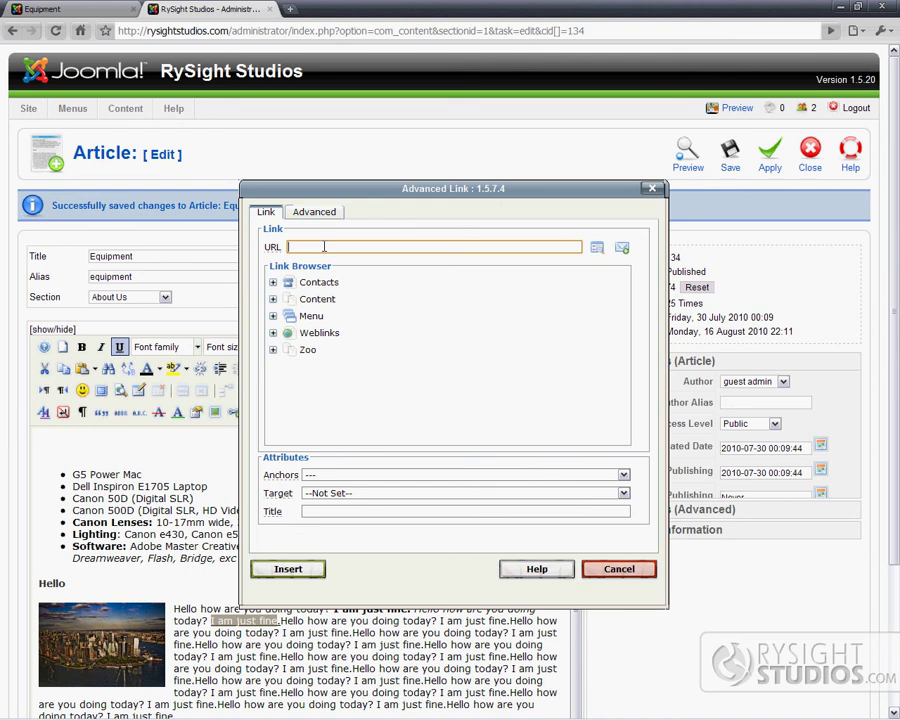
type("http://g")
type("oogle.com")
left_click(288, 570)
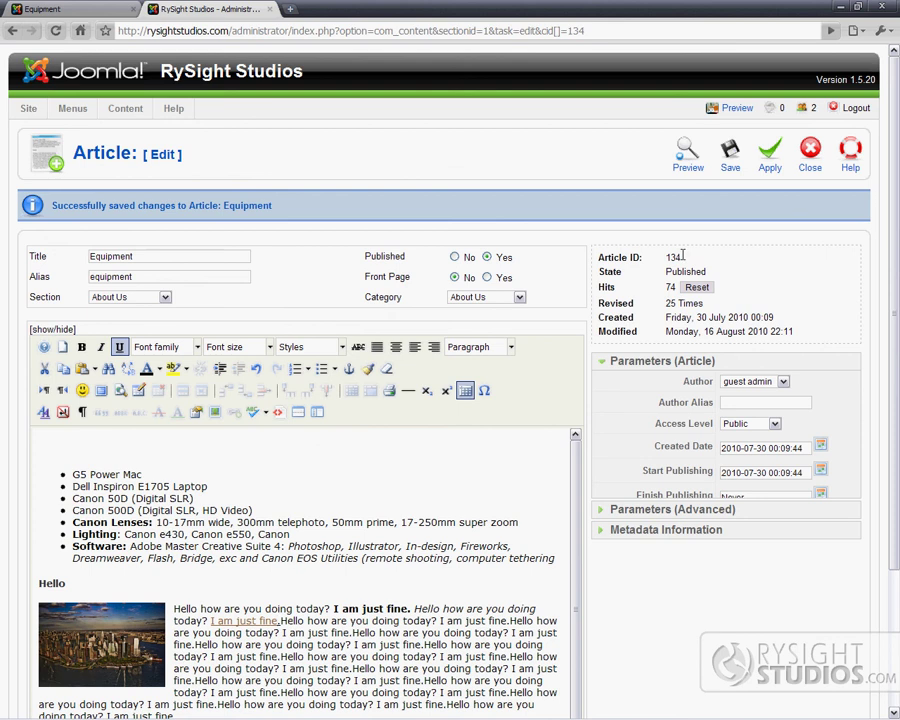
Apply the article, reload the live Equipment page, follow the new link, then go back.
left_click(765, 160)
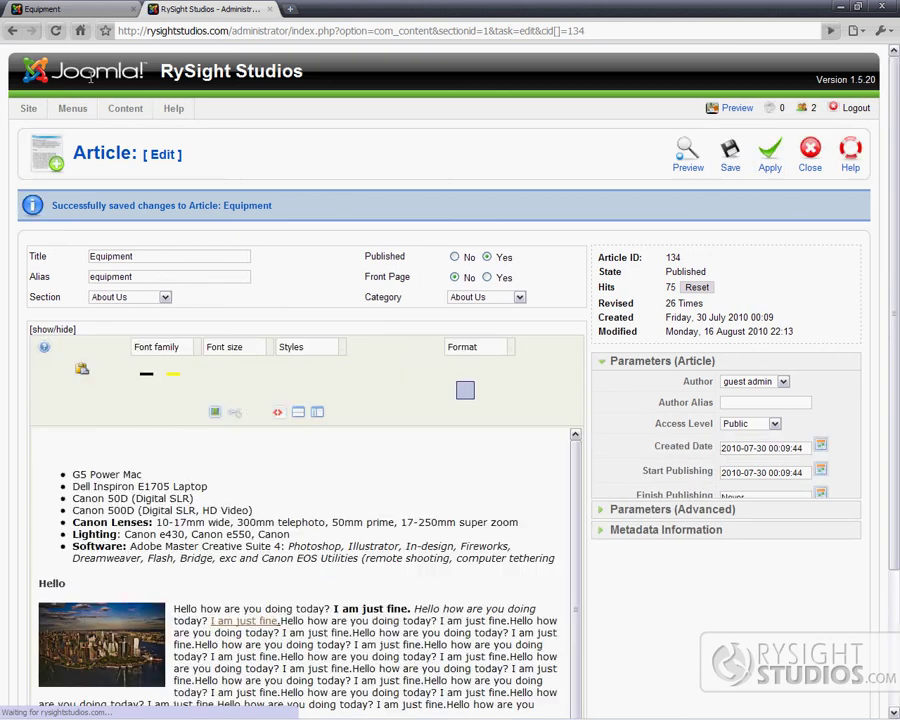
left_click(53, 10)
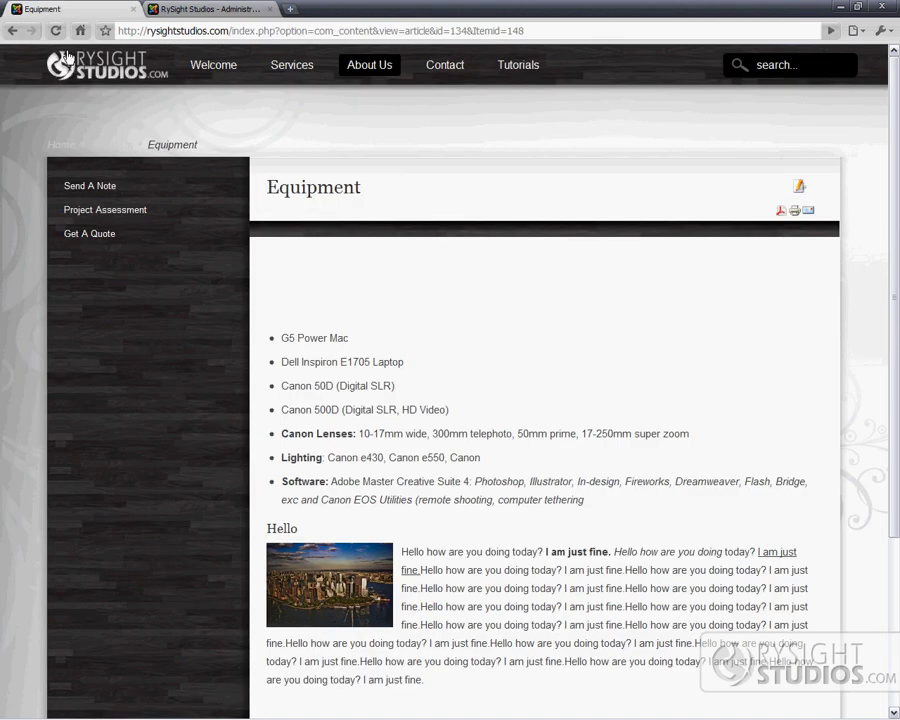
left_click(56, 32)
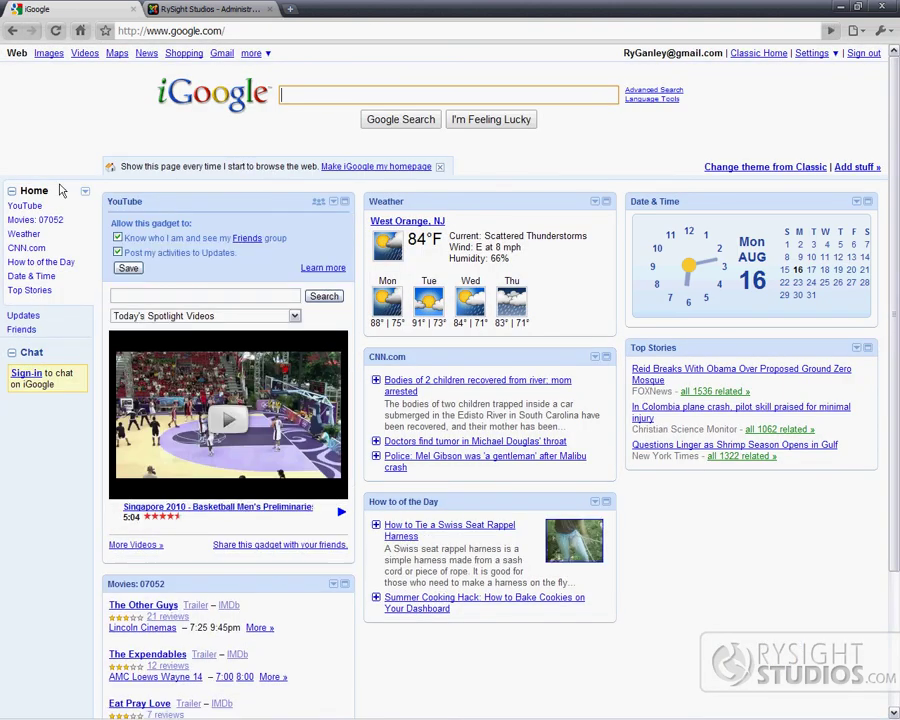
left_click(12, 33)
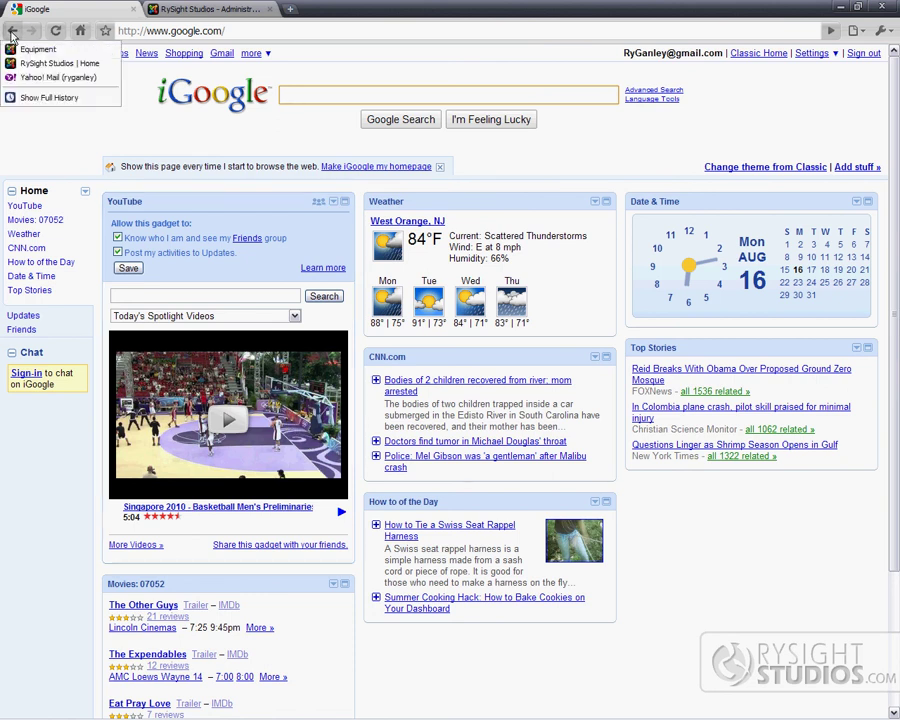
left_click(12, 34)
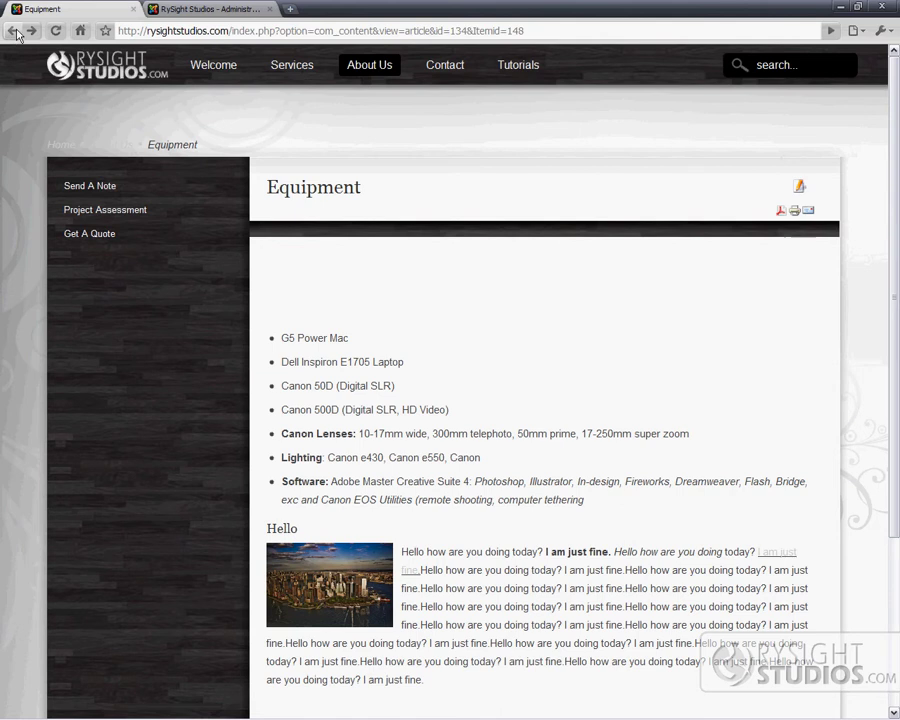
Change the 'I am just fine.' link's target to 'Open in new window' and update it.
left_click(218, 10)
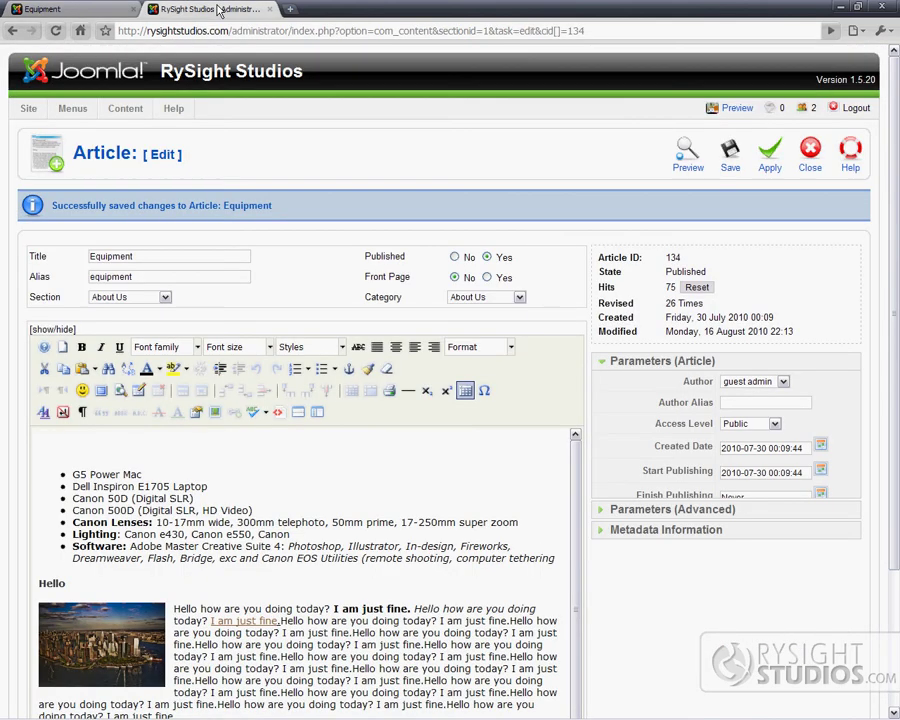
left_click(241, 621)
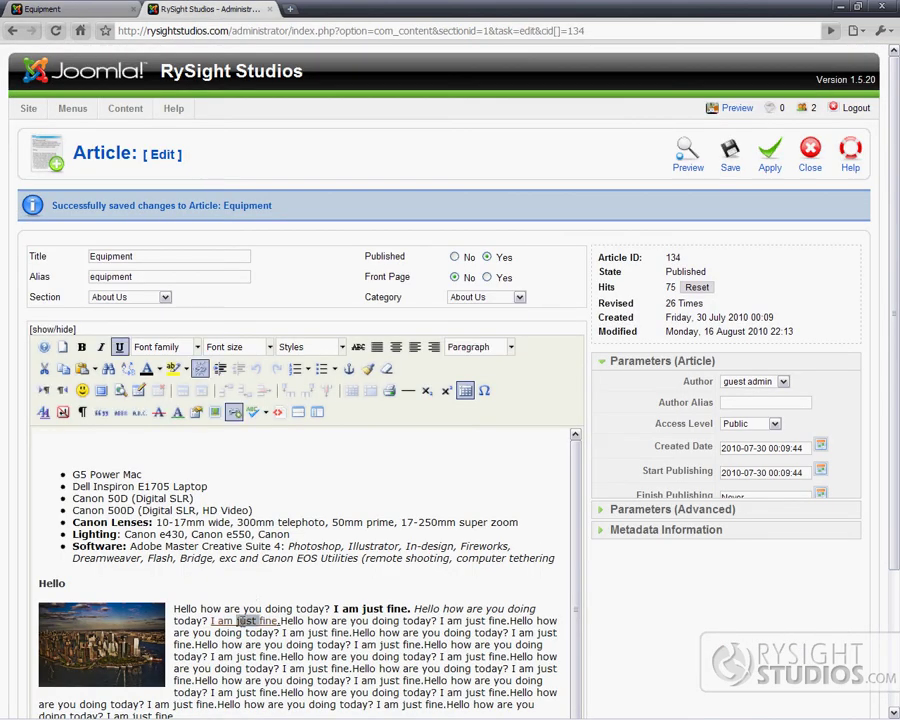
left_click_drag(278, 621, 211, 621)
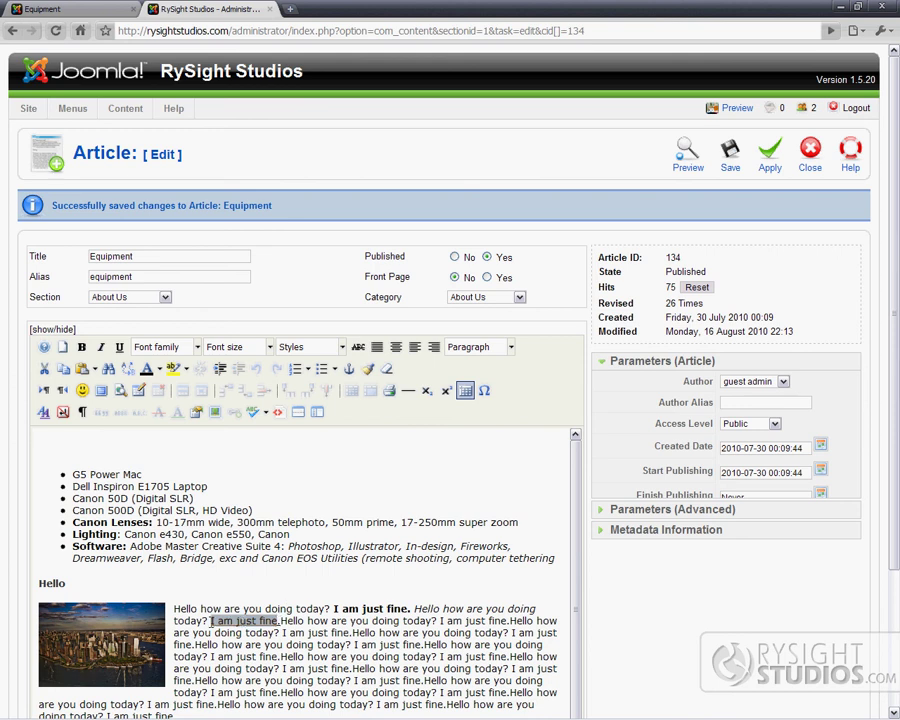
left_click(234, 412)
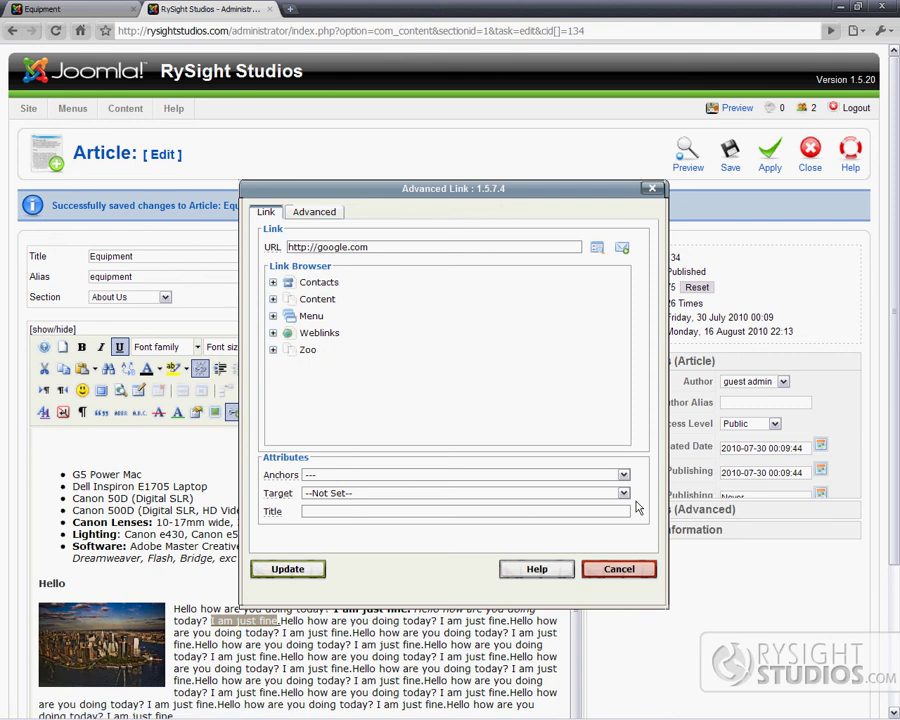
left_click(623, 493)
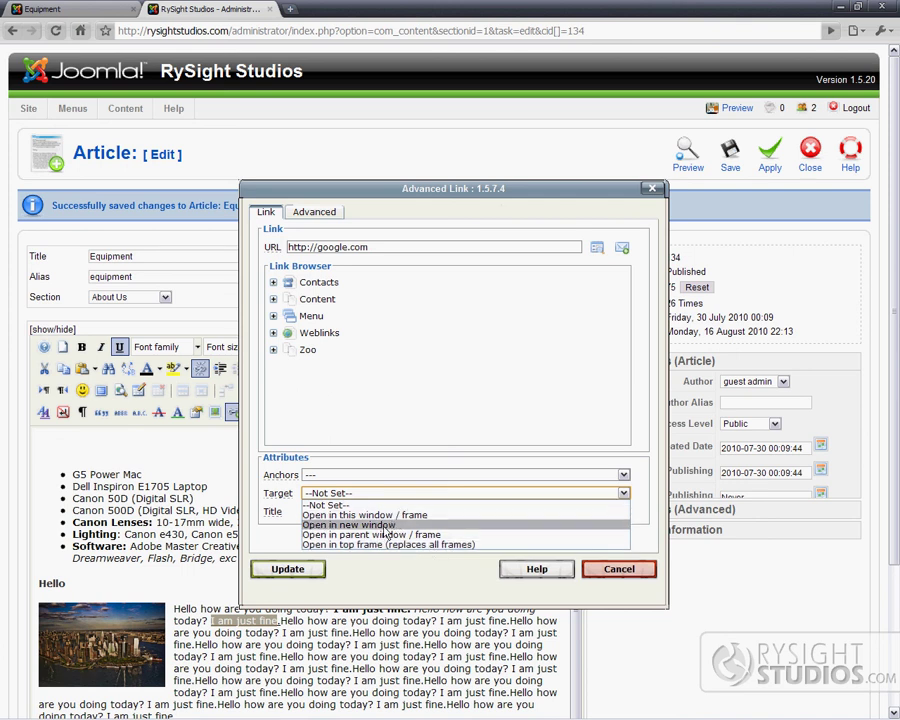
left_click(387, 526)
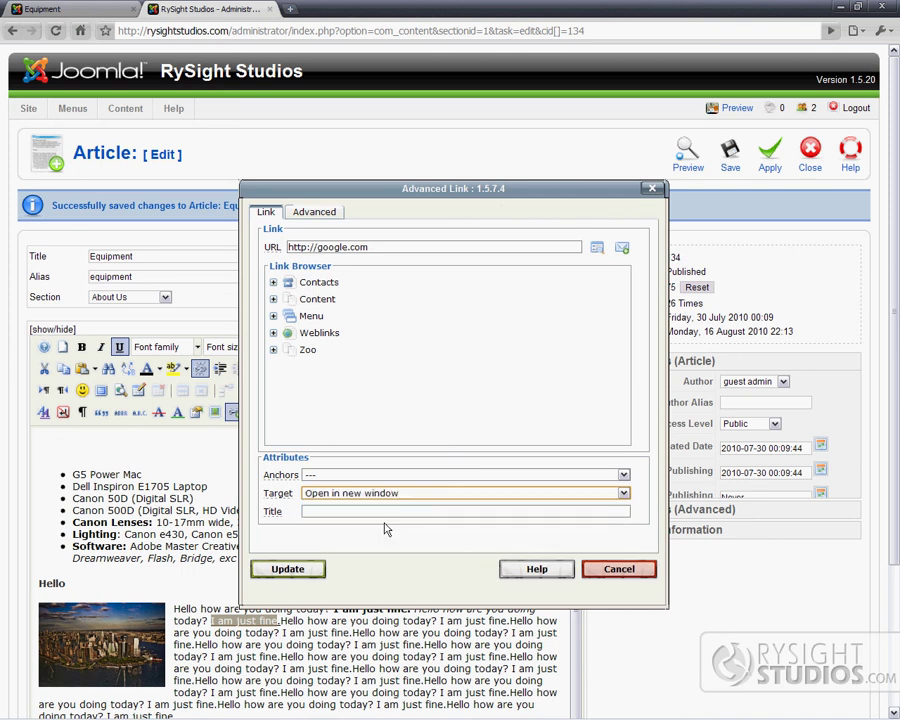
left_click(288, 569)
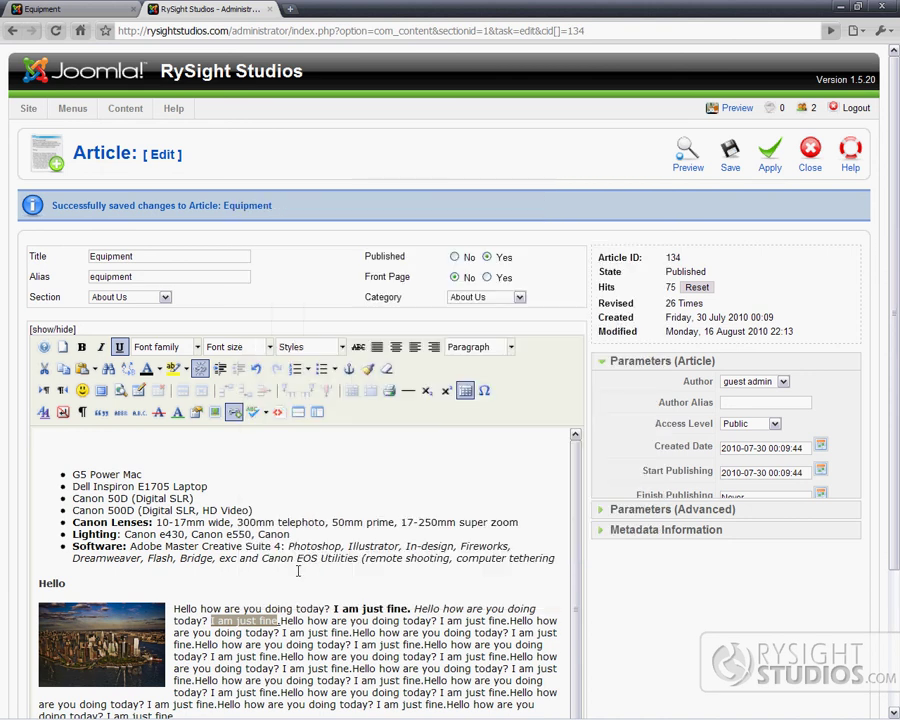
Apply the article and check that the live page's link opens Google in a new tab.
left_click(770, 147)
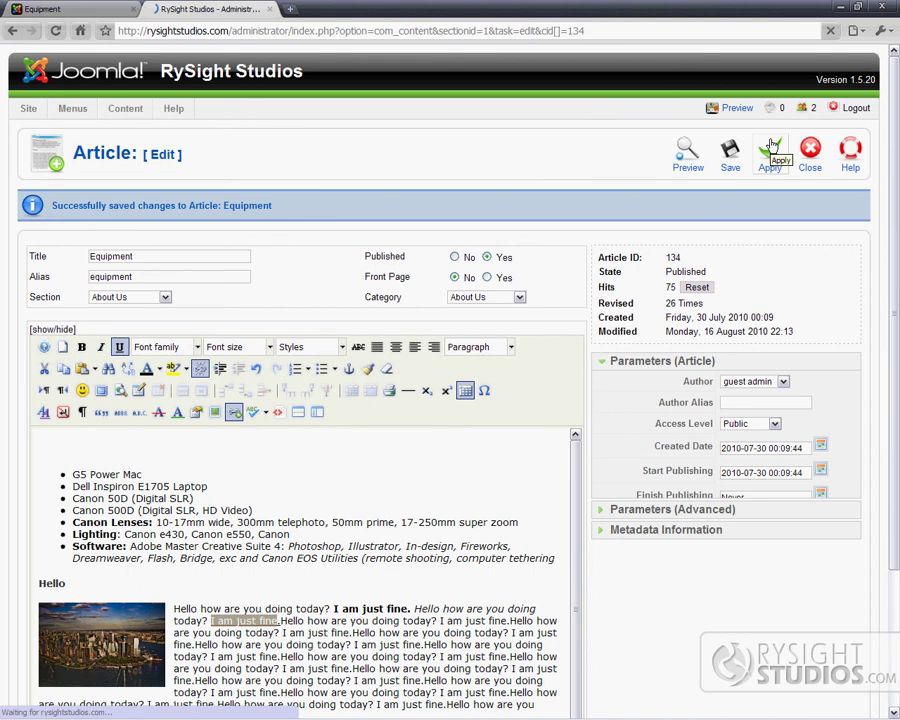
left_click(38, 12)
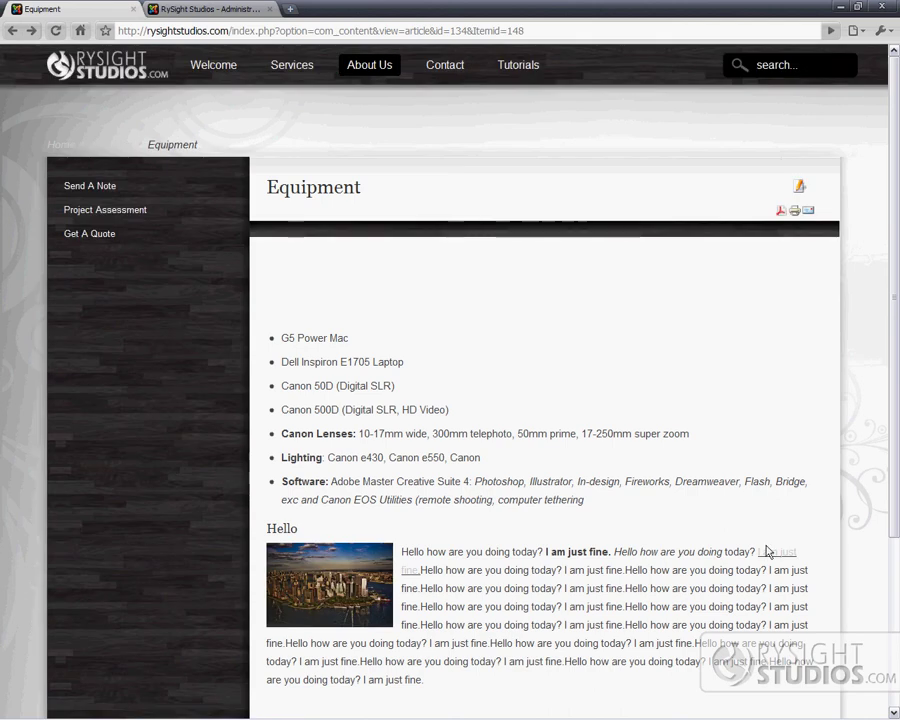
left_click(780, 553)
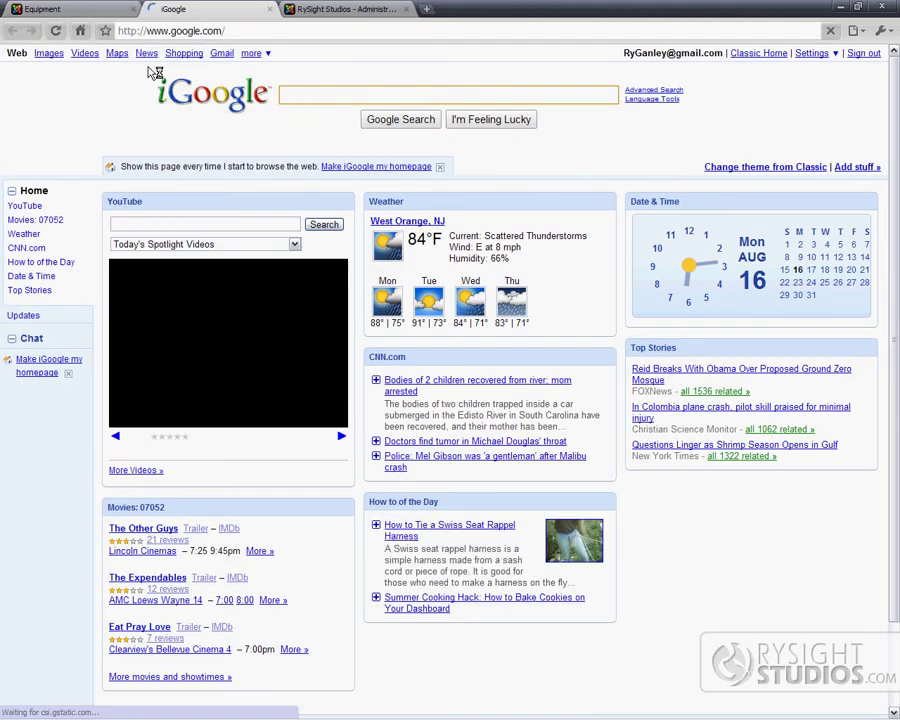
left_click(28, 9)
left_click(172, 9)
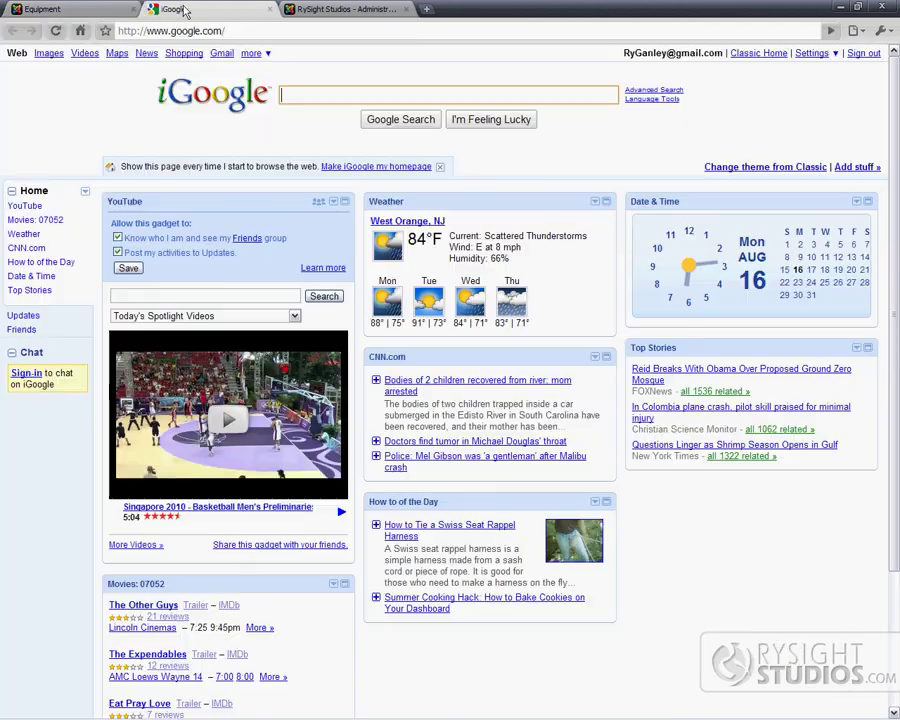
left_click(342, 10)
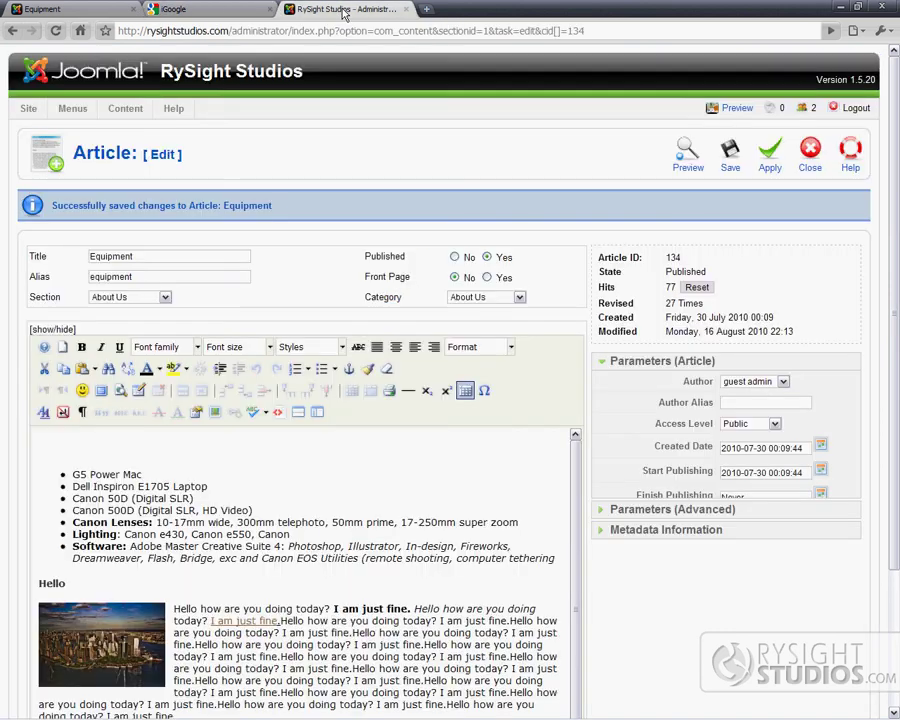